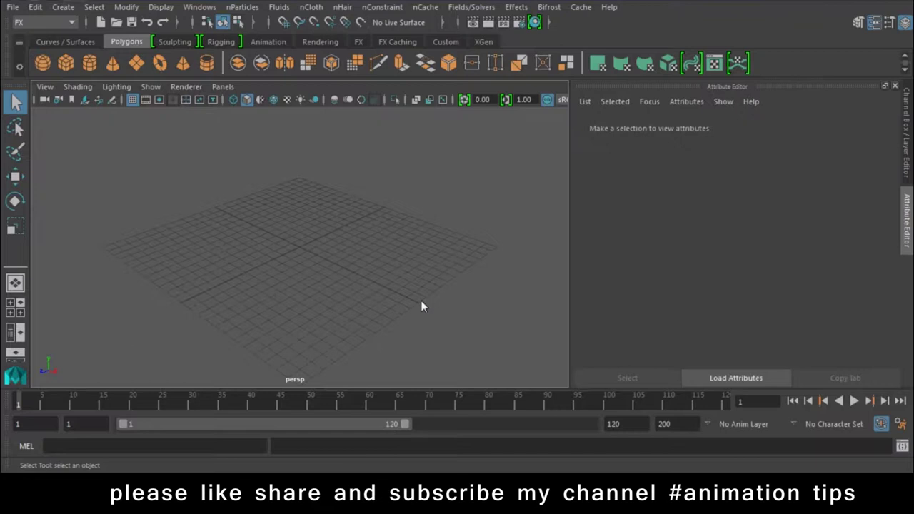
# Step: Draw a flat polygon cylinder disc on the grid
pyautogui.moveTo(318, 192)
pyautogui.keyDown('alt'); pyautogui.mouseDown()
pyautogui.moveTo(336, 292)
pyautogui.moveTo(297, 267)
pyautogui.moveTo(350, 318)
pyautogui.moveTo(389, 306)
pyautogui.moveTo(369, 310)
pyautogui.mouseUp(); pyautogui.keyUp('alt')
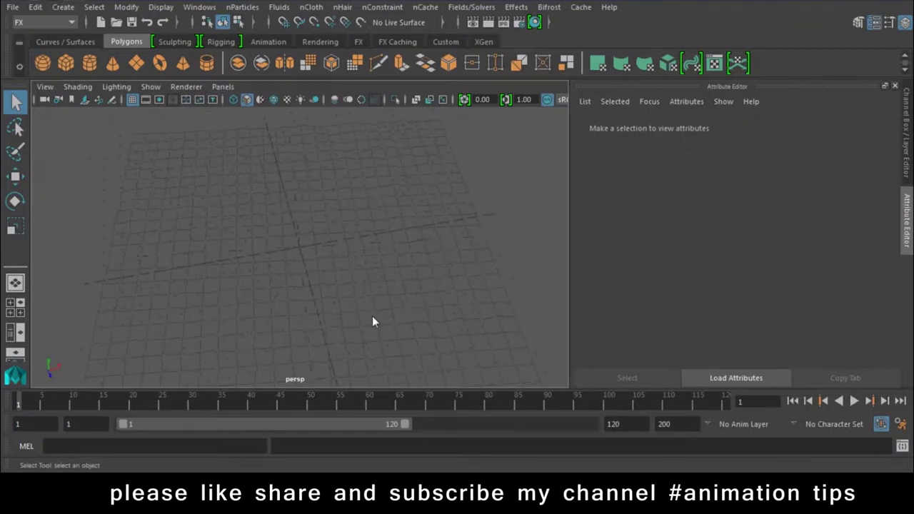
pyautogui.click(85, 64)
pyautogui.moveTo(174, 273); pyautogui.dragTo(232, 295)
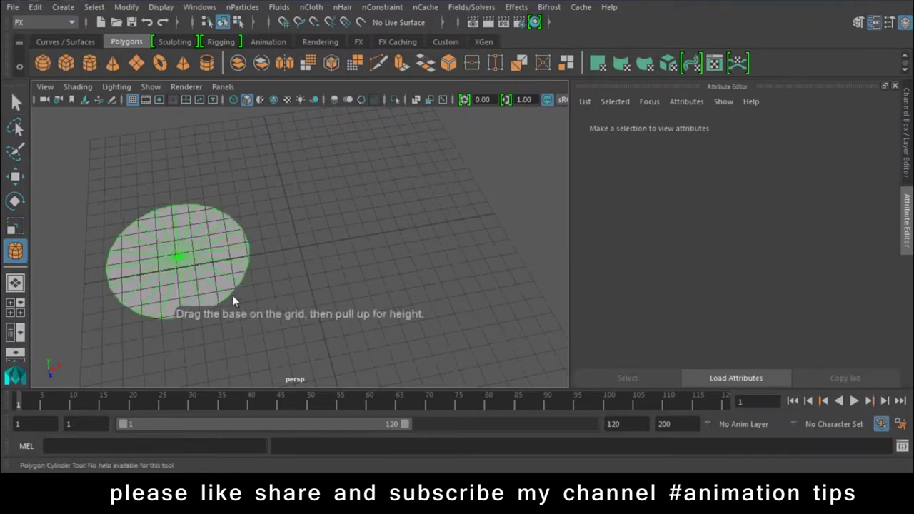
pyautogui.moveTo(175, 276)
pyautogui.mouseDown()
pyautogui.moveTo(169, 236)
pyautogui.moveTo(173, 248)
pyautogui.moveTo(223, 257)
pyautogui.moveTo(229, 242)
pyautogui.mouseUp()
# Step: Extrude the cylinder's side faces separately by 1.197 and scale them down into tapered teeth
pyautogui.moveTo(228, 233); pyautogui.dragTo(223, 96, button='right')
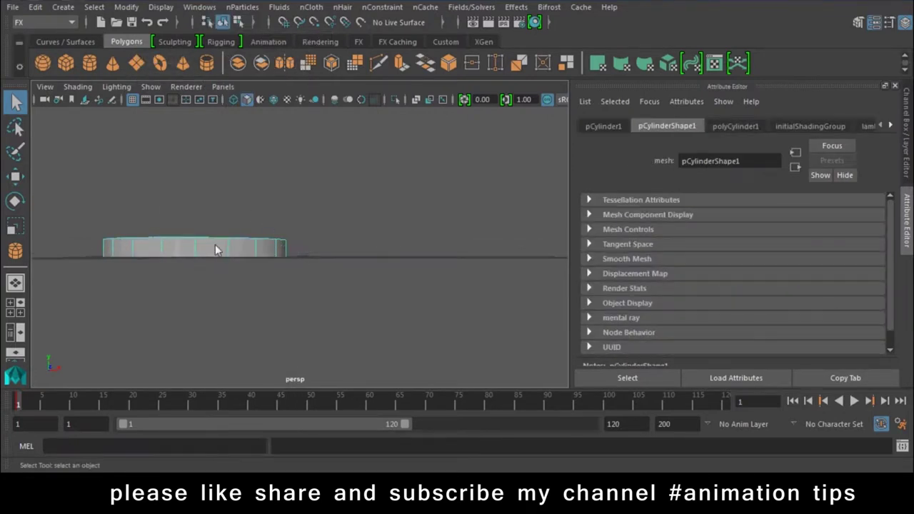
pyautogui.rightClick(215, 246)
pyautogui.click(309, 280)
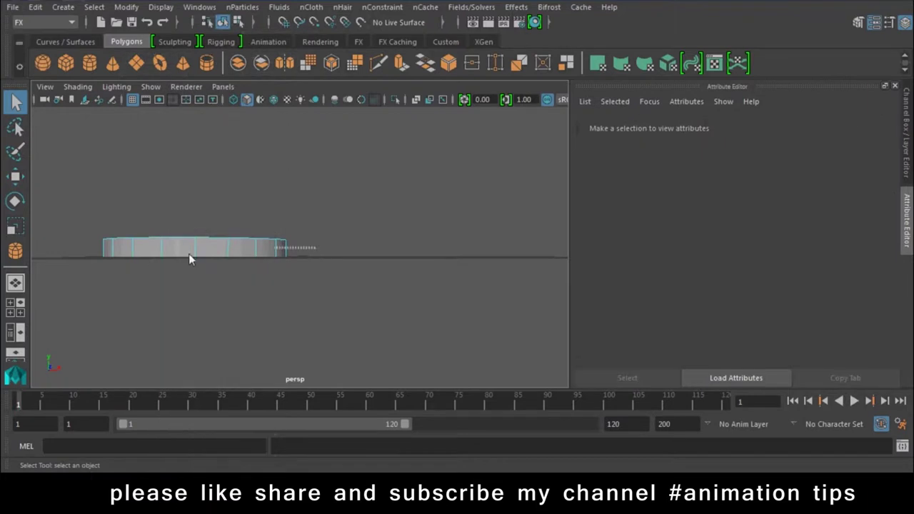
pyautogui.moveTo(32, 243); pyautogui.dragTo(206, 151)
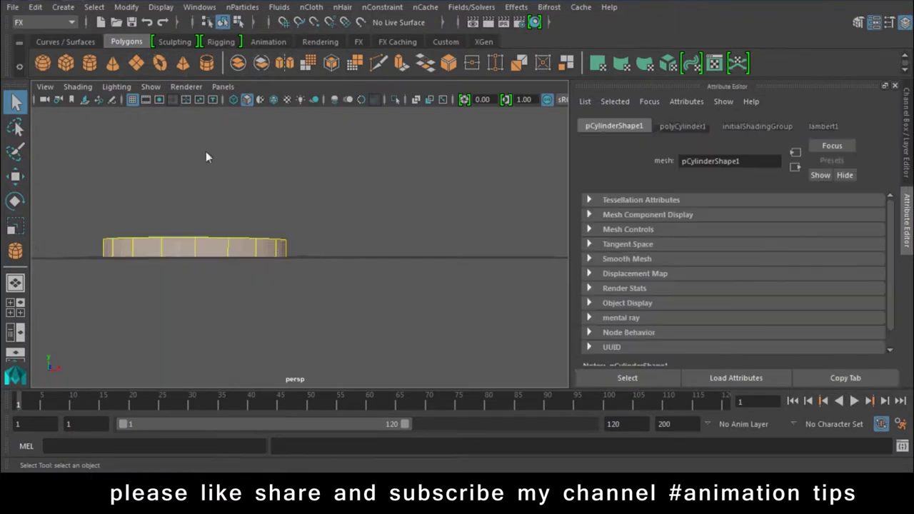
pyautogui.click(399, 64)
pyautogui.moveTo(296, 356)
pyautogui.keyDown('alt'); pyautogui.mouseDown()
pyautogui.moveTo(326, 202)
pyautogui.moveTo(339, 198)
pyautogui.mouseUp(); pyautogui.keyUp('alt')
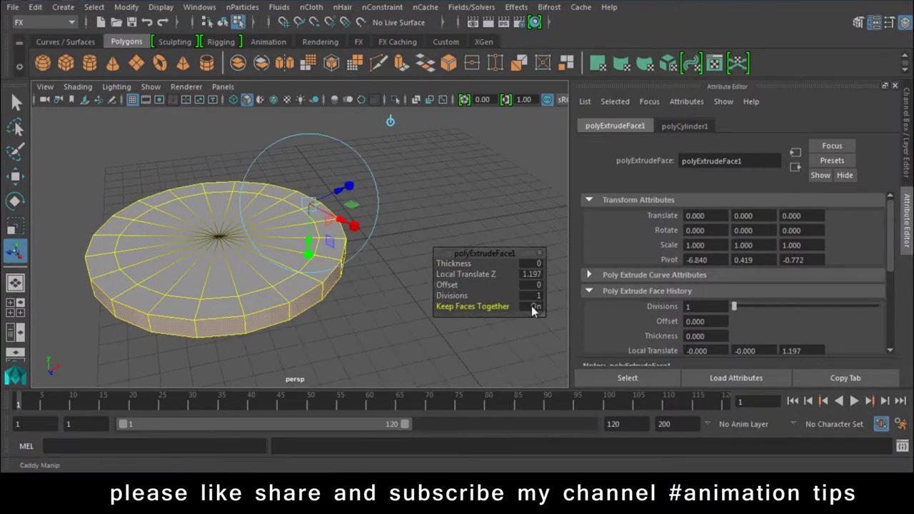
pyautogui.click(533, 305)
pyautogui.click(349, 186)
pyautogui.moveTo(309, 204); pyautogui.dragTo(286, 198)
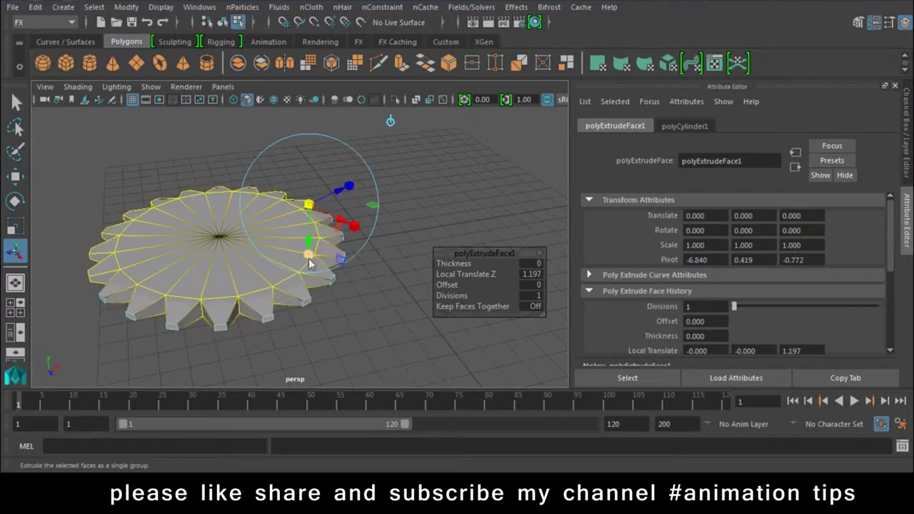
pyautogui.click(306, 326)
# Step: Duplicate the gear with Ctrl+D and slide the copy to the right of the original
pyautogui.rightClick(293, 251)
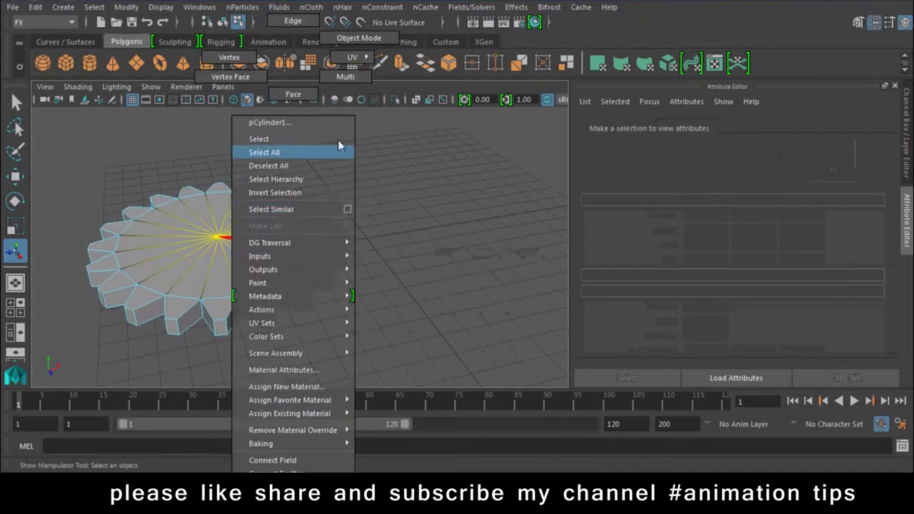
pyautogui.click(359, 38)
pyautogui.moveTo(417, 285)
pyautogui.keyDown('alt'); pyautogui.mouseDown()
pyautogui.moveTo(362, 276)
pyautogui.moveTo(395, 236)
pyautogui.moveTo(333, 218)
pyautogui.mouseUp(); pyautogui.keyUp('alt')
pyautogui.click(257, 296)
pyautogui.press('w')
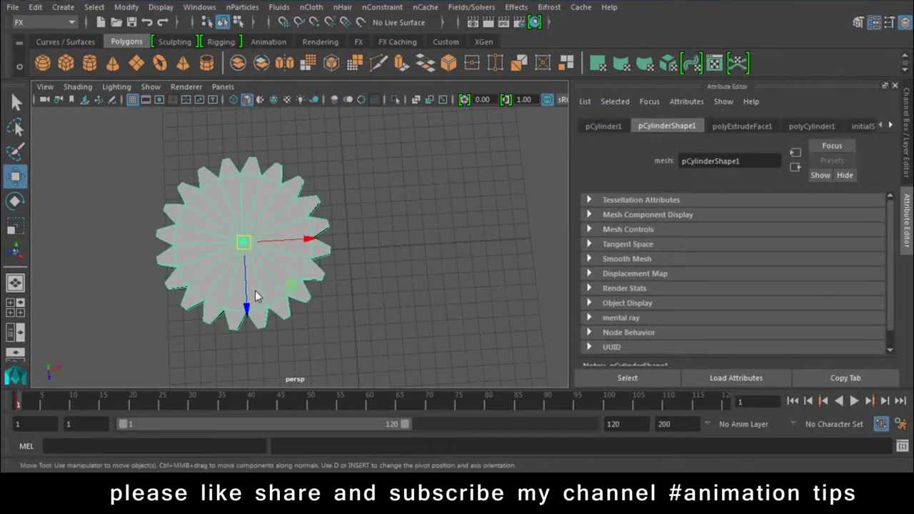
pyautogui.hotkey('ctrl', 'd')
pyautogui.moveTo(303, 247); pyautogui.dragTo(469, 246)
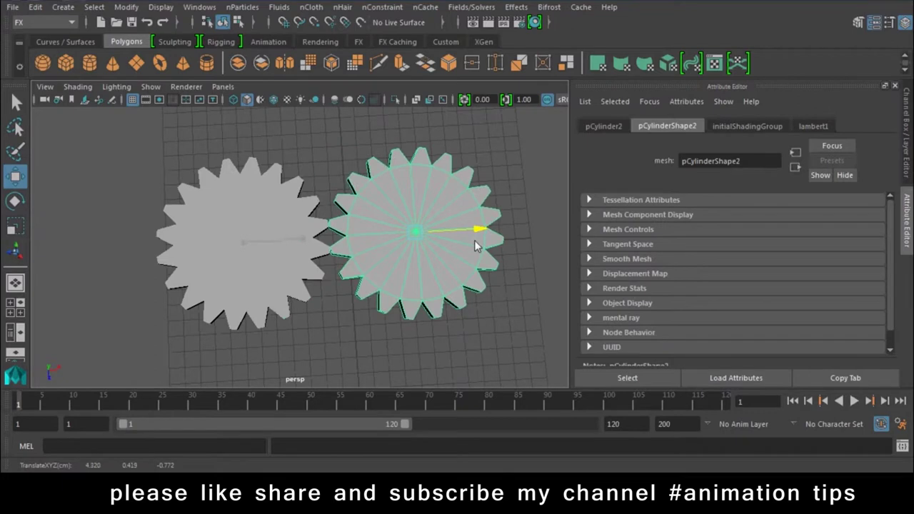
# Step: Turn the copy slightly in Y and nudge it until its teeth mesh with the first gear
pyautogui.press('e')
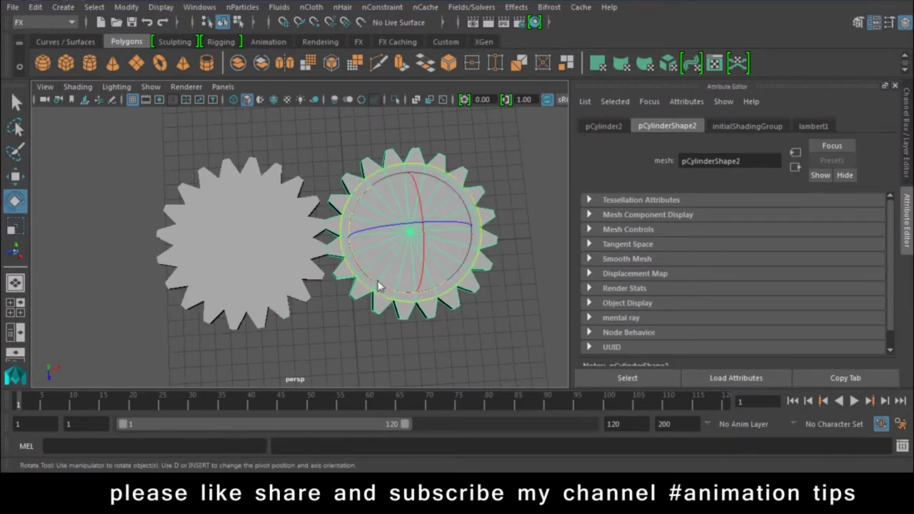
pyautogui.moveTo(378, 286); pyautogui.dragTo(387, 289)
pyautogui.press('w')
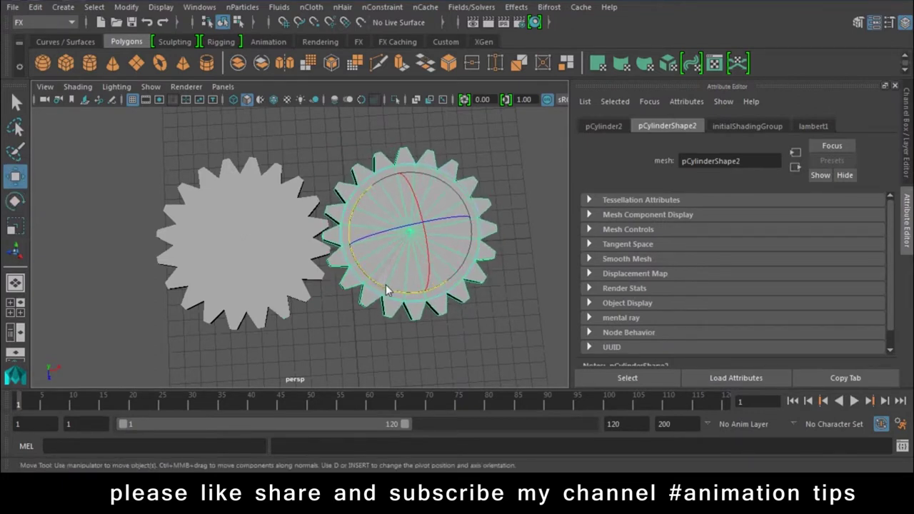
pyautogui.scroll(5, 443, 297)
pyautogui.scroll(3, 443, 293)
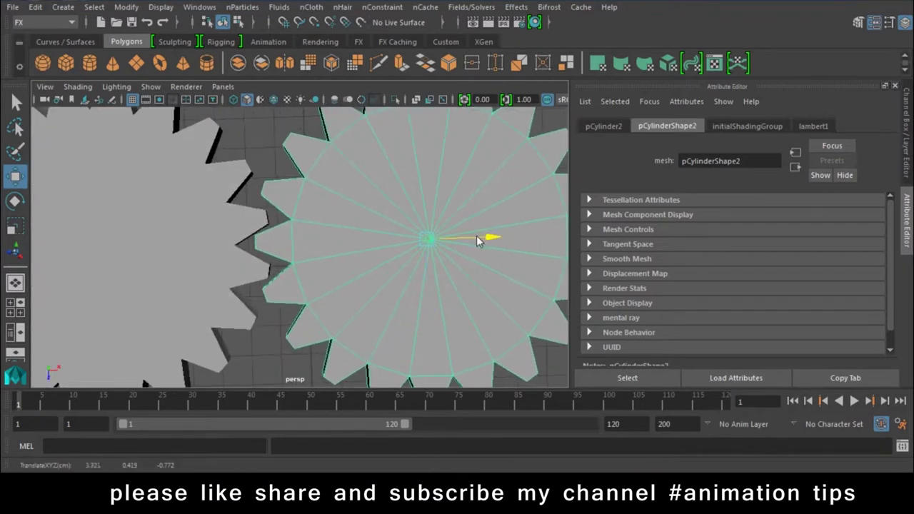
pyautogui.moveTo(424, 307); pyautogui.dragTo(420, 307)
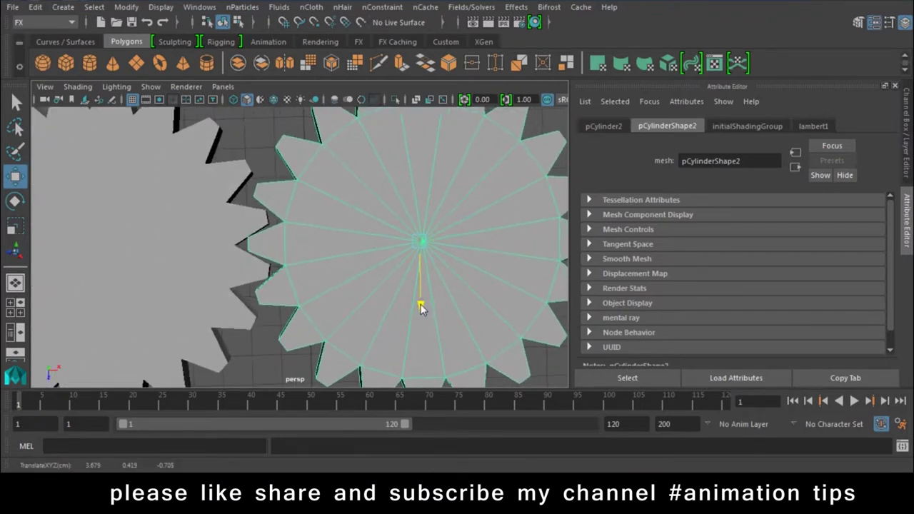
pyautogui.moveTo(478, 244); pyautogui.dragTo(475, 243)
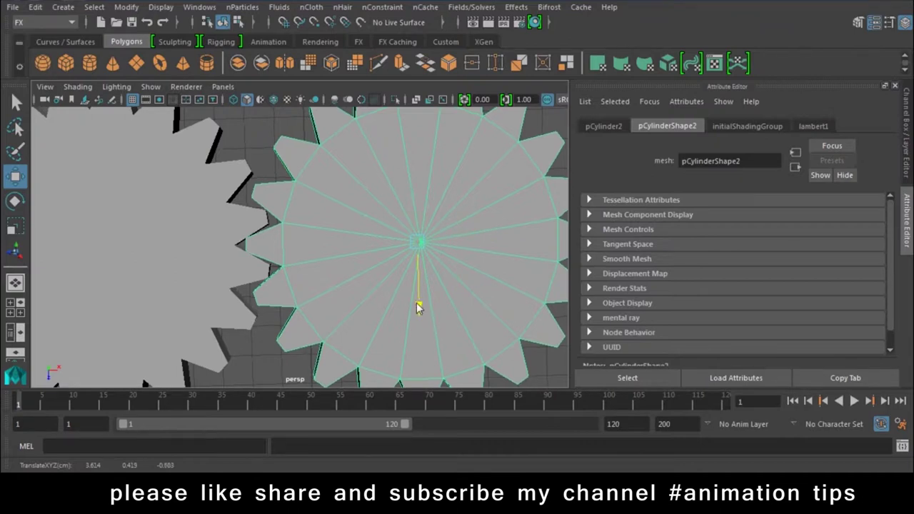
pyautogui.scroll(-5, 282, 295)
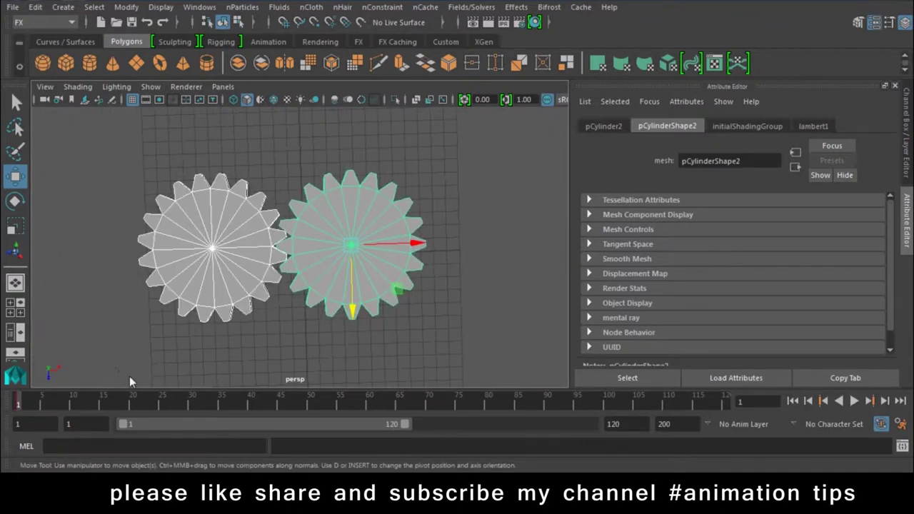
pyautogui.click(204, 302)
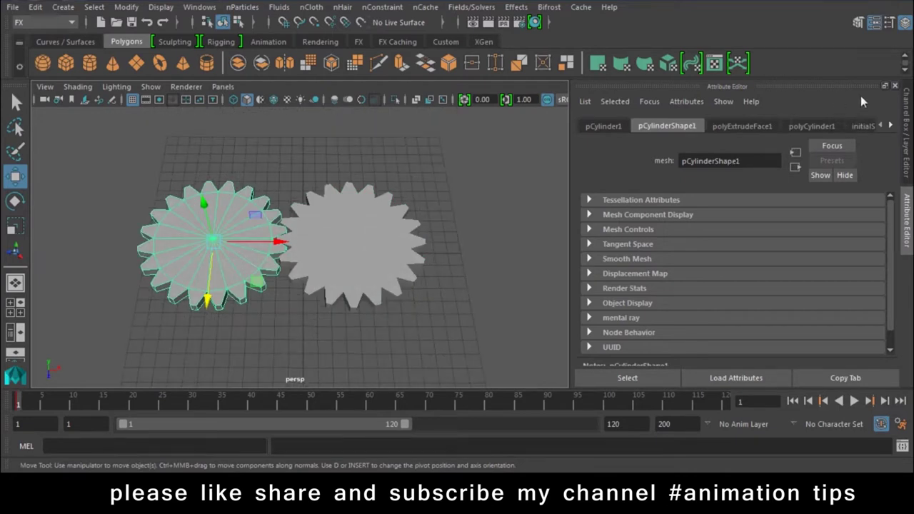
# Step: Show the Channel Box and rename the left gear s1 and the right gear s2
pyautogui.click(905, 115)
pyautogui.click(658, 126)
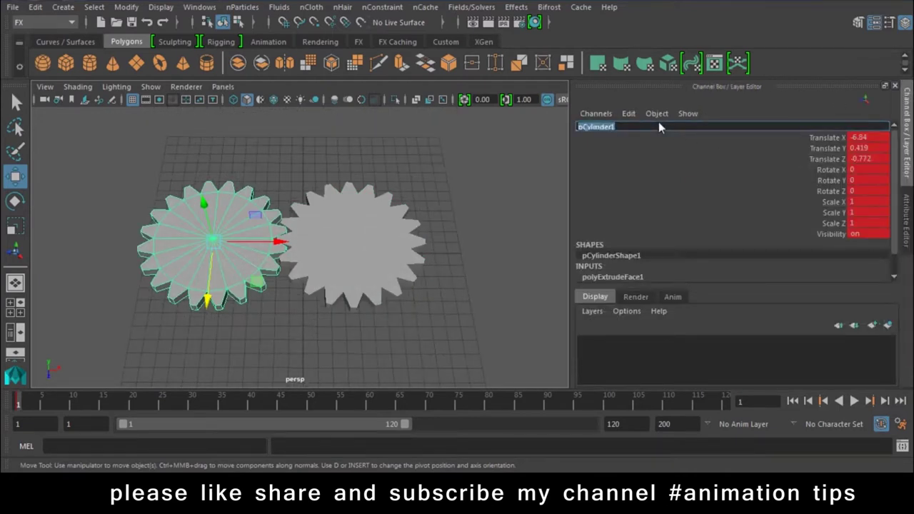
pyautogui.write('g1')
pyautogui.click(456, 192)
pyautogui.click(385, 214)
pyautogui.click(627, 116)
pyautogui.click(604, 129)
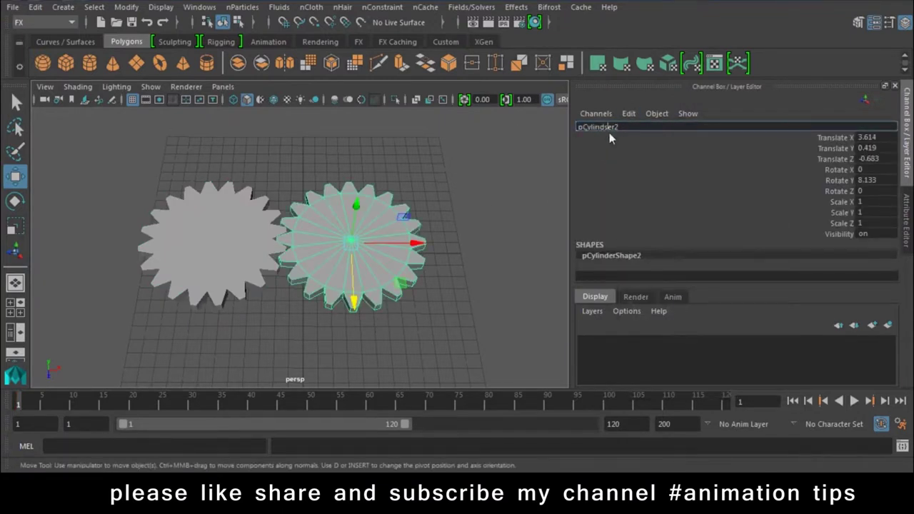
pyautogui.write('s2')
pyautogui.press('Return')
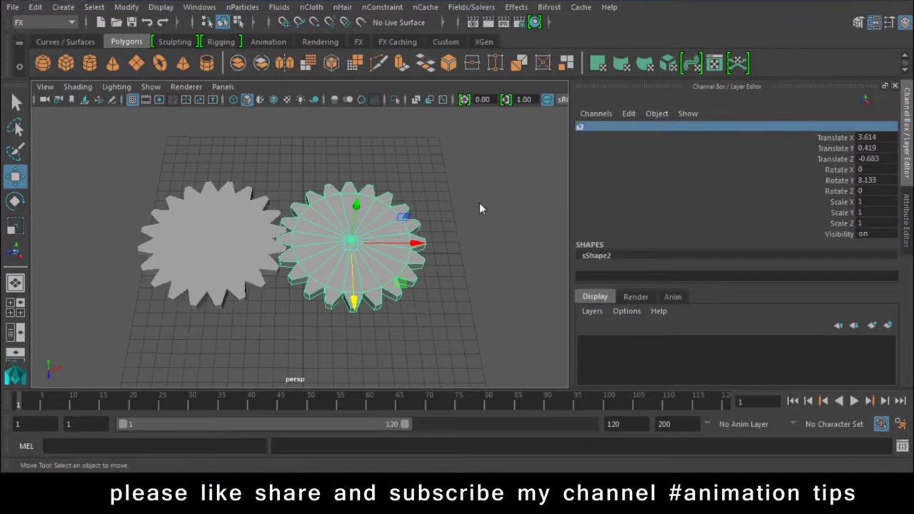
# Step: Open and dismiss the channel and timeline context menus, then select gears s2 and s1
pyautogui.moveTo(811, 144); pyautogui.dragTo(832, 225)
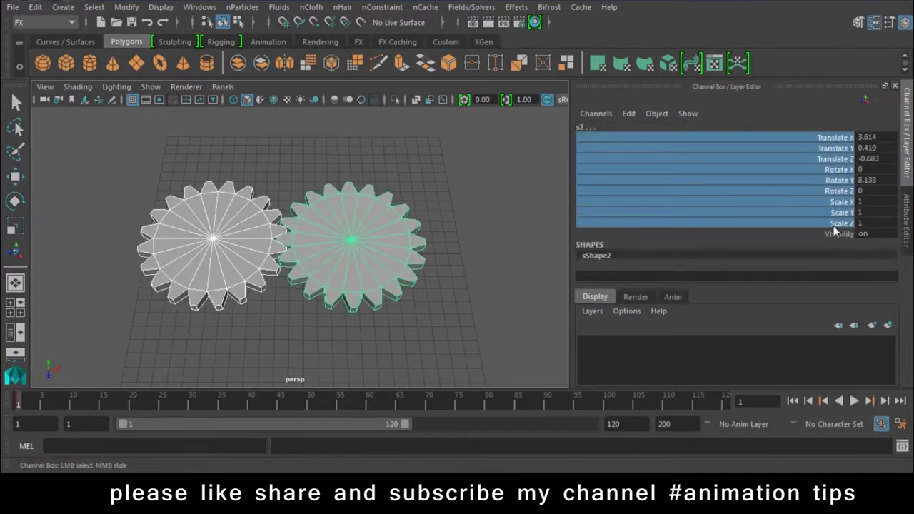
pyautogui.rightClick(833, 225)
pyautogui.click(318, 437)
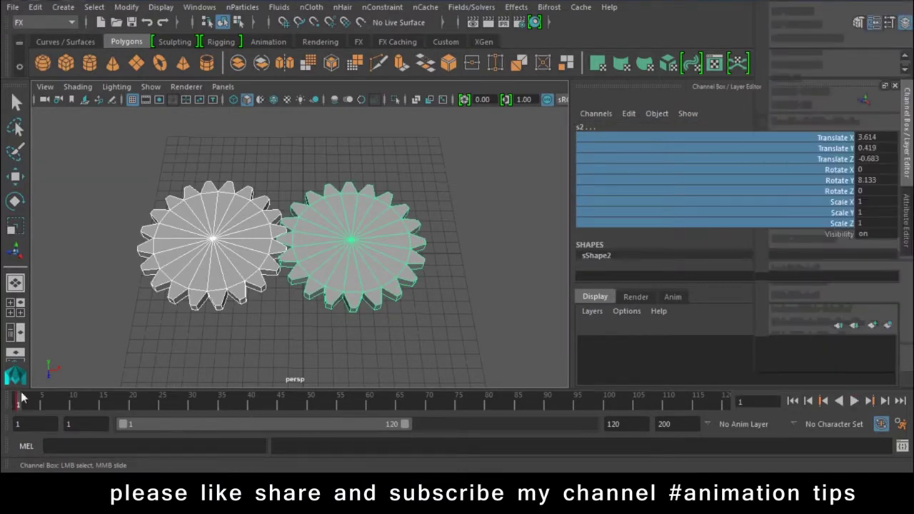
pyautogui.rightClick(51, 405)
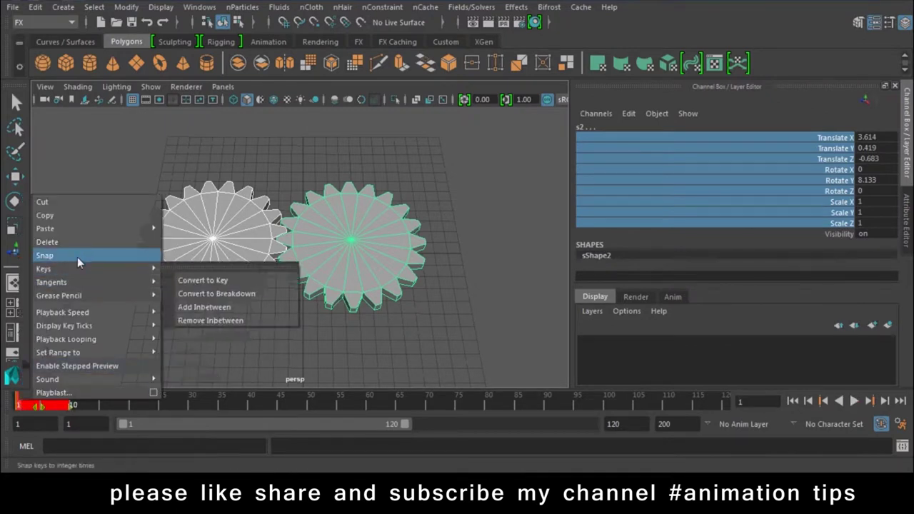
pyautogui.click(191, 270)
pyautogui.click(388, 307)
pyautogui.click(485, 226)
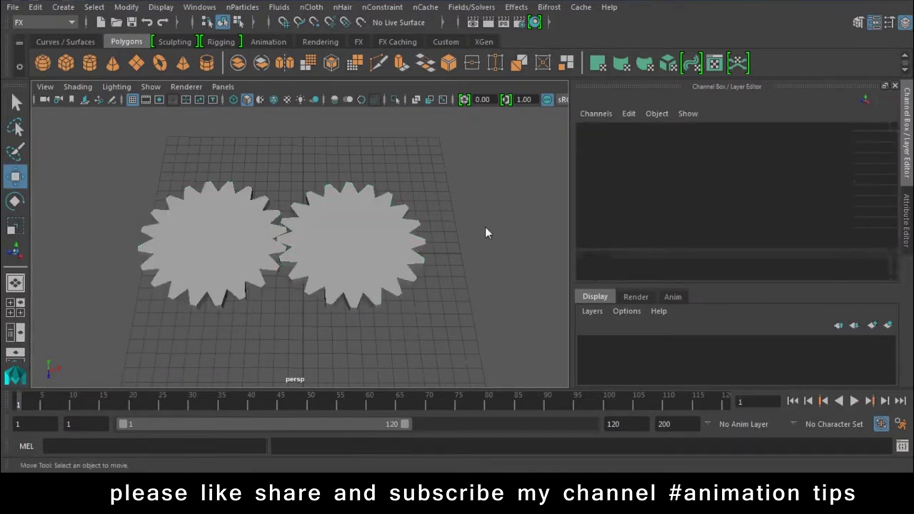
pyautogui.click(394, 287)
pyautogui.press('w')
pyautogui.click(206, 214)
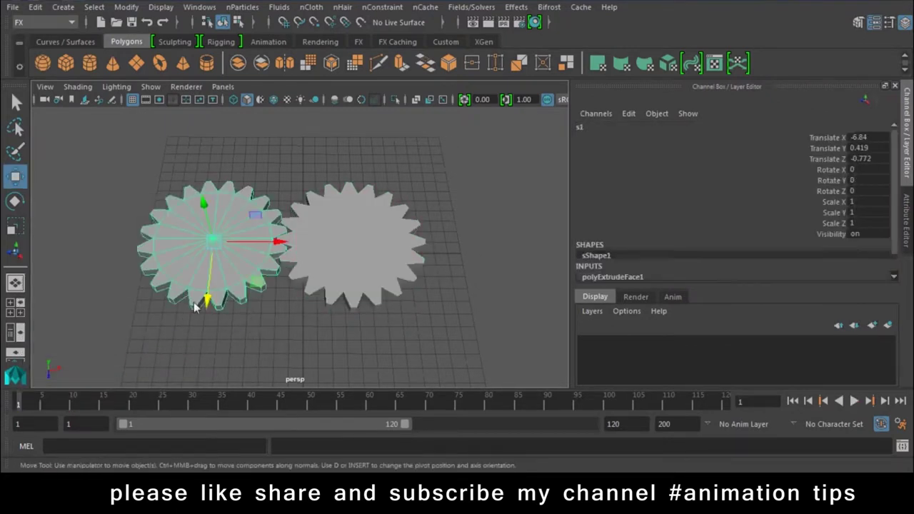
# Step: Try rotating and deleting the left gear s1, undoing each change
pyautogui.click(311, 241)
pyautogui.click(247, 343)
pyautogui.hotkey('ctrl', 'z')
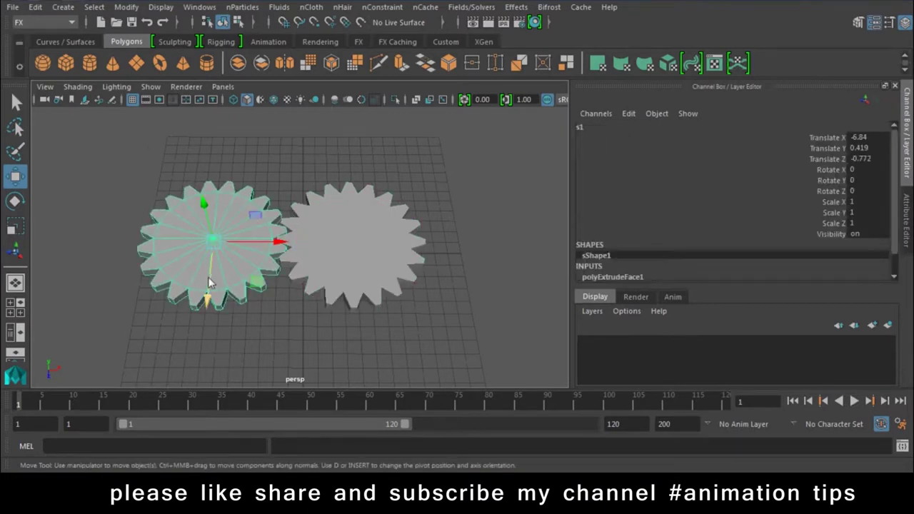
pyautogui.press('e')
pyautogui.moveTo(240, 295); pyautogui.dragTo(260, 284)
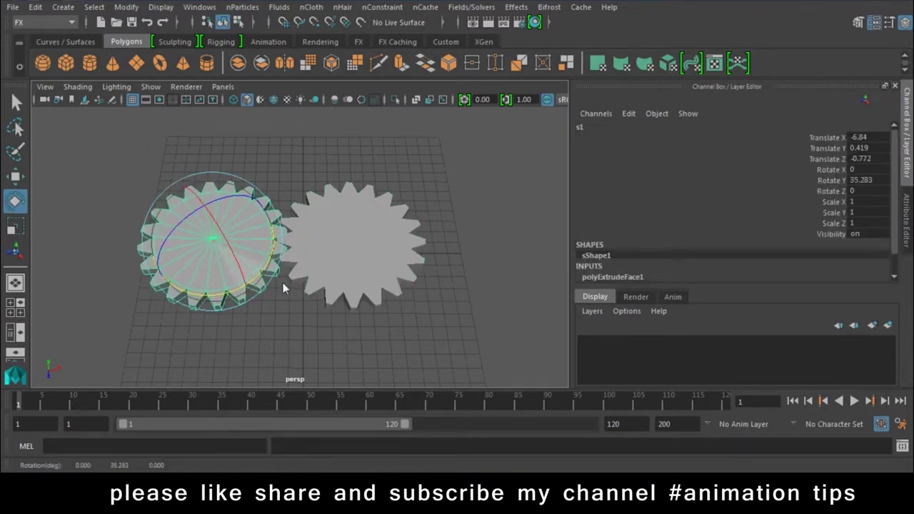
pyautogui.hotkey('ctrl', 'z')
pyautogui.press('Delete')
pyautogui.hotkey('ctrl', 'z')
pyautogui.hotkey('ctrl', 'z')
pyautogui.hotkey('ctrl', 'z')
# Step: Freeze s2's transformations, slide it right beside s1, and freeze it again
pyautogui.keyDown('shift'); pyautogui.click(404, 221); pyautogui.keyUp('shift')
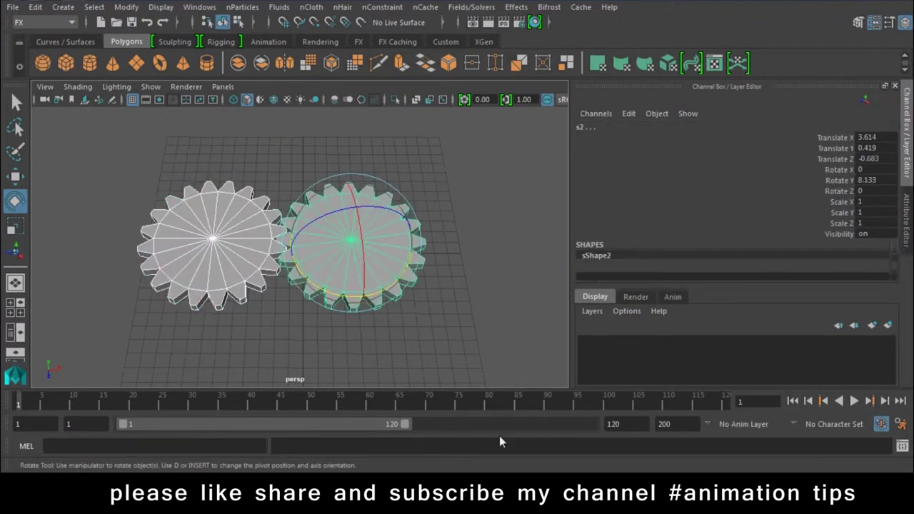
pyautogui.click(135, 7)
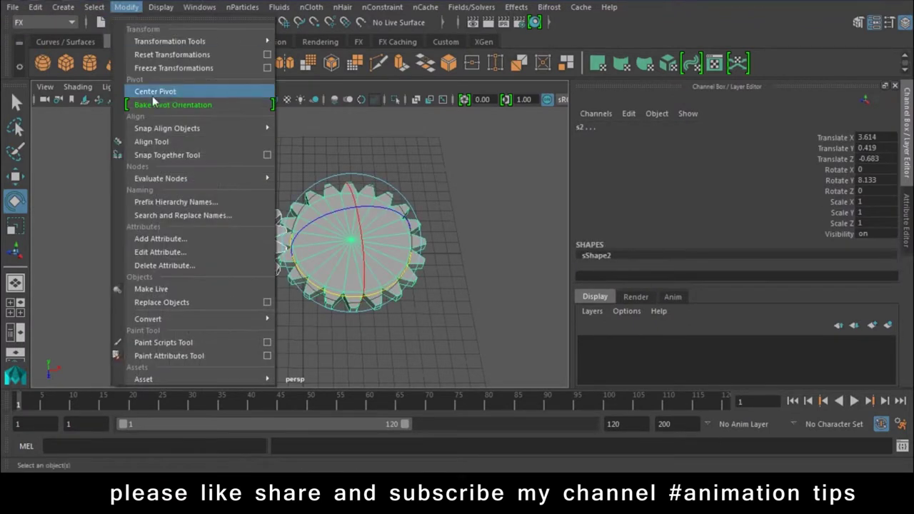
pyautogui.click(179, 69)
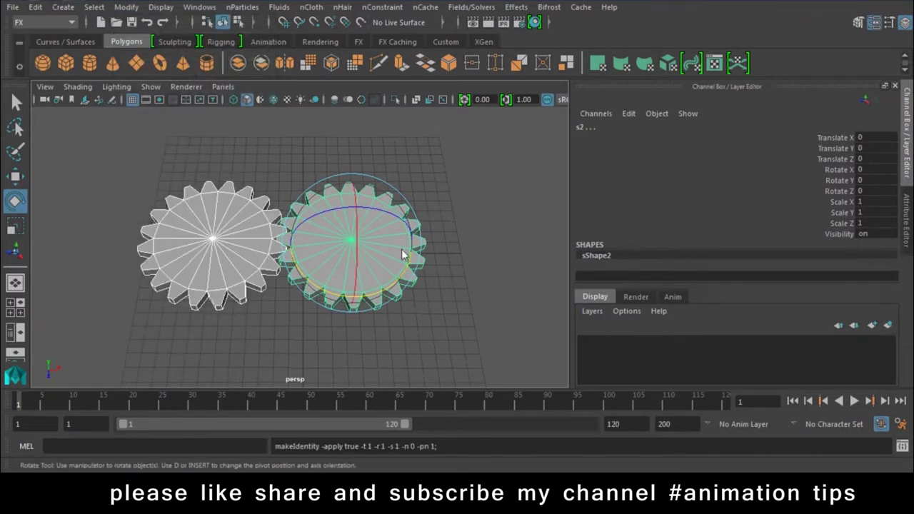
pyautogui.press('w')
pyautogui.moveTo(386, 245); pyautogui.dragTo(414, 245)
pyautogui.click(126, 7)
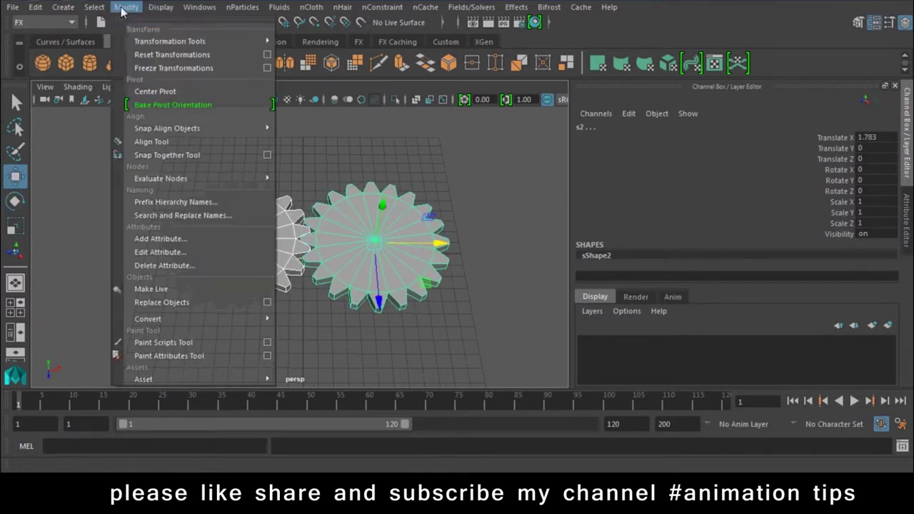
pyautogui.click(172, 68)
pyautogui.keyDown('alt'); pyautogui.moveTo(236, 235); pyautogui.dragTo(269, 188); pyautogui.keyUp('alt')
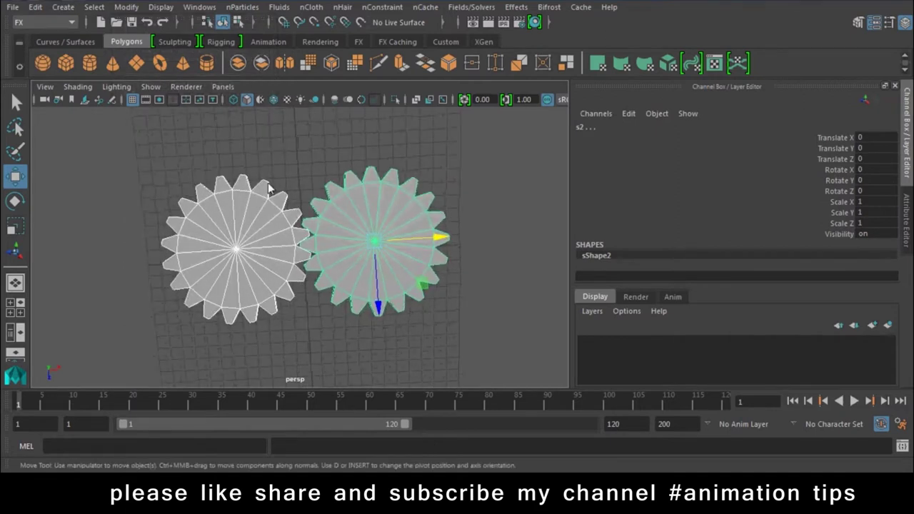
pyautogui.click(332, 160)
# Step: Open the Expression Editor, pick s1's rotateY attribute and copy s1.rotateY
pyautogui.click(200, 9)
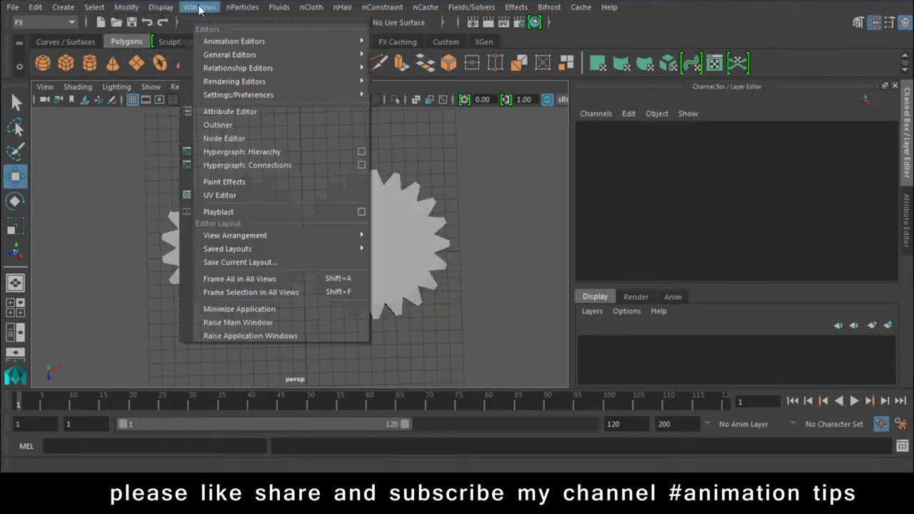
pyautogui.click(400, 131)
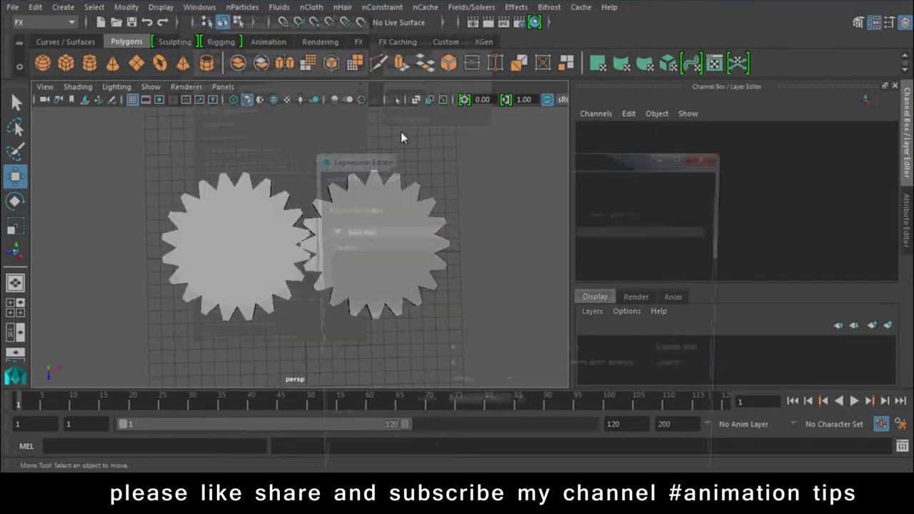
pyautogui.moveTo(392, 158); pyautogui.dragTo(547, 42)
pyautogui.moveTo(197, 161); pyautogui.dragTo(251, 395)
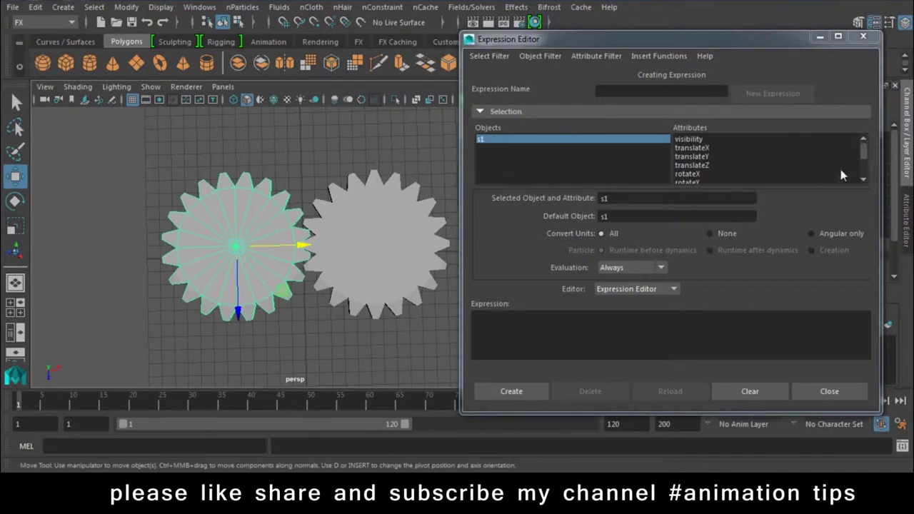
pyautogui.click(862, 179)
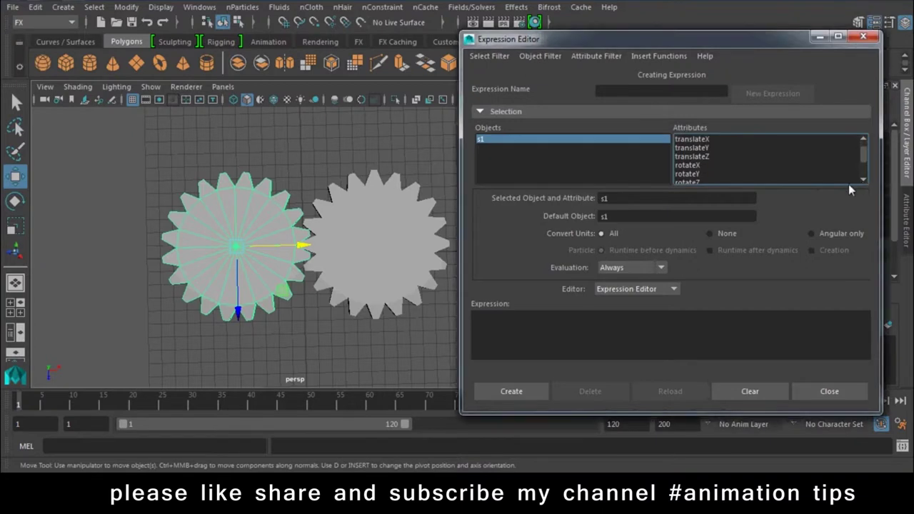
pyautogui.click(686, 174)
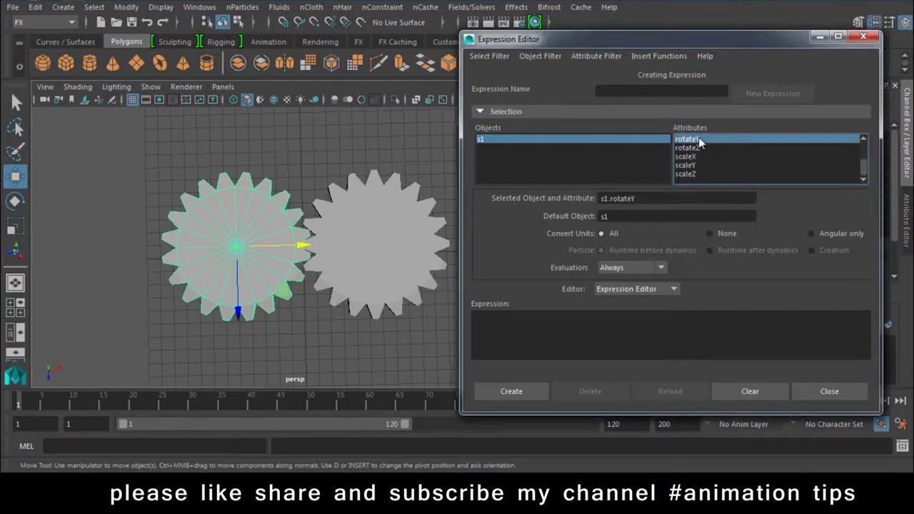
pyautogui.moveTo(647, 201); pyautogui.dragTo(484, 197)
pyautogui.hotkey('ctrl', 'c')
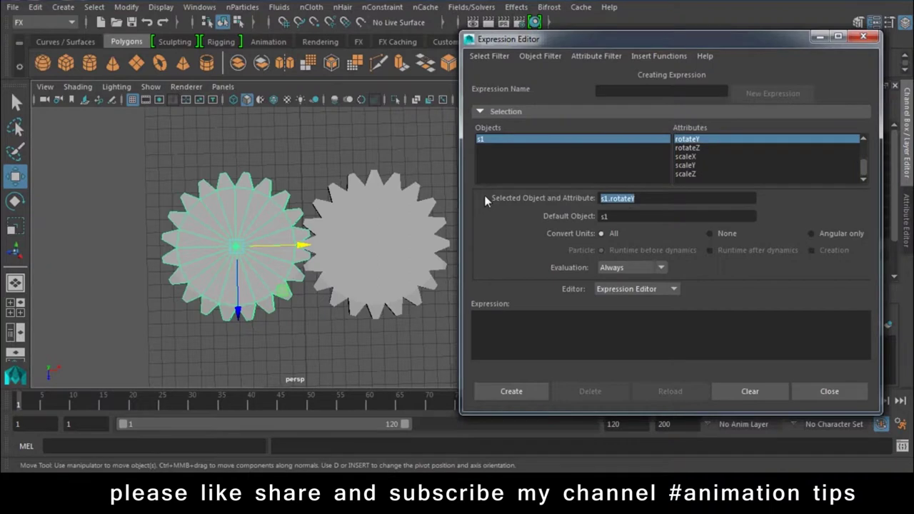
# Step: Write s1.rotateY=s2.rotateY; using s2's rotateY and create expression1
pyautogui.moveTo(369, 166); pyautogui.dragTo(384, 344)
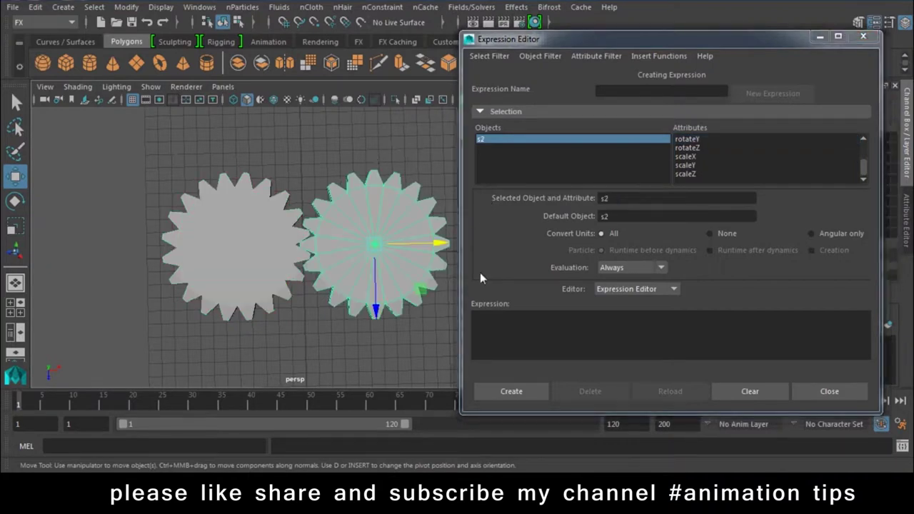
pyautogui.click(703, 140)
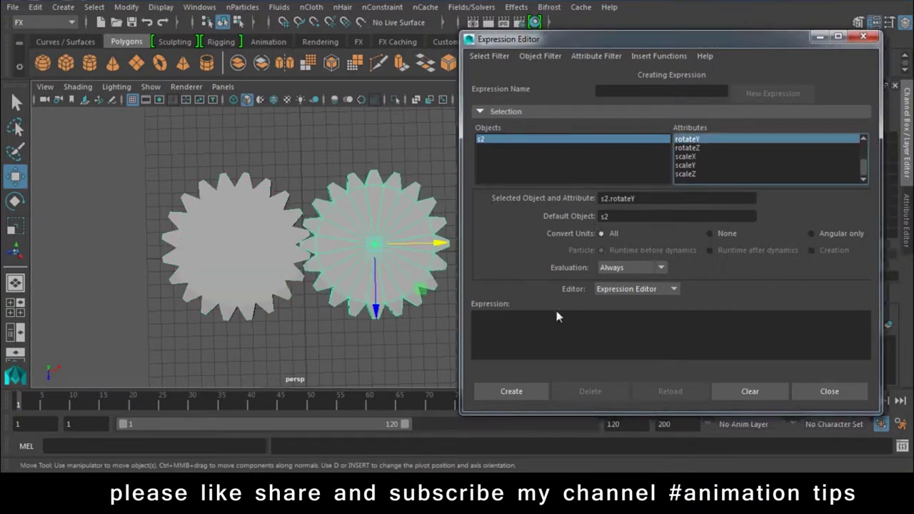
pyautogui.click(544, 334)
pyautogui.hotkey('ctrl', 'v')
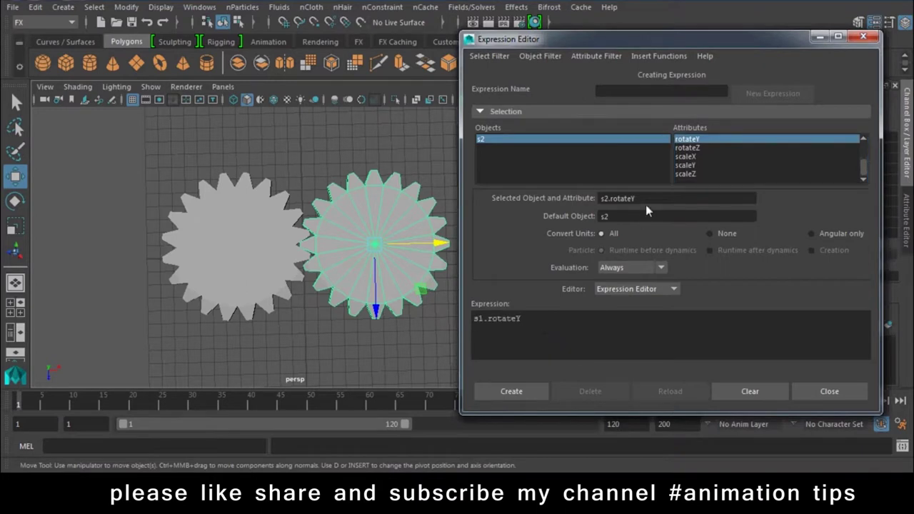
pyautogui.click(546, 330)
pyautogui.write(';')
pyautogui.click(519, 391)
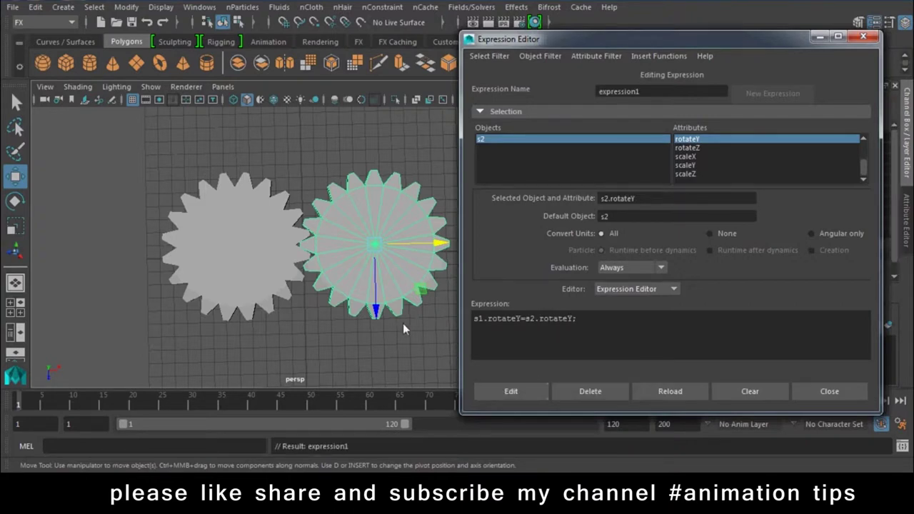
pyautogui.moveTo(574, 319); pyautogui.dragTo(500, 317)
# Step: Turn gear s2 about Y to test the link, then select gear s1
pyautogui.click(271, 235)
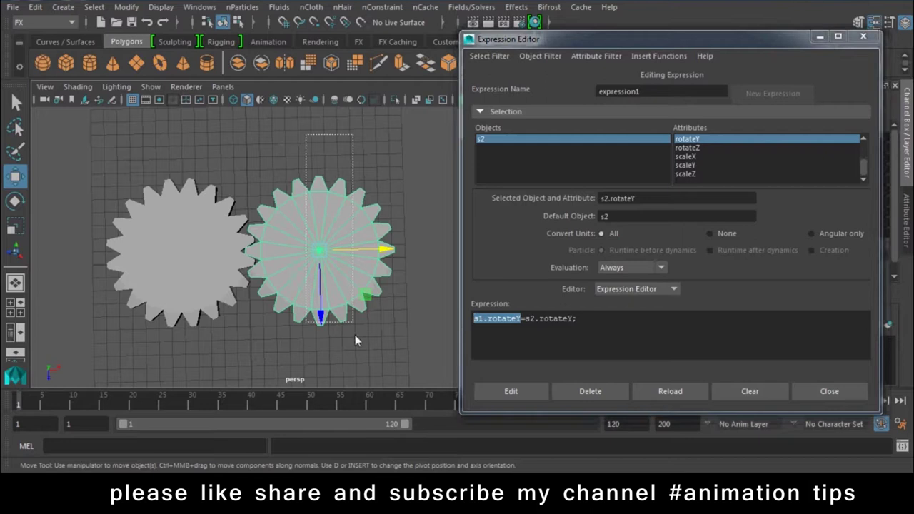
pyautogui.press('e')
pyautogui.moveTo(299, 320)
pyautogui.keyDown('alt'); pyautogui.mouseDown()
pyautogui.moveTo(321, 261)
pyautogui.moveTo(357, 267)
pyautogui.moveTo(161, 220)
pyautogui.mouseUp(); pyautogui.keyUp('alt')
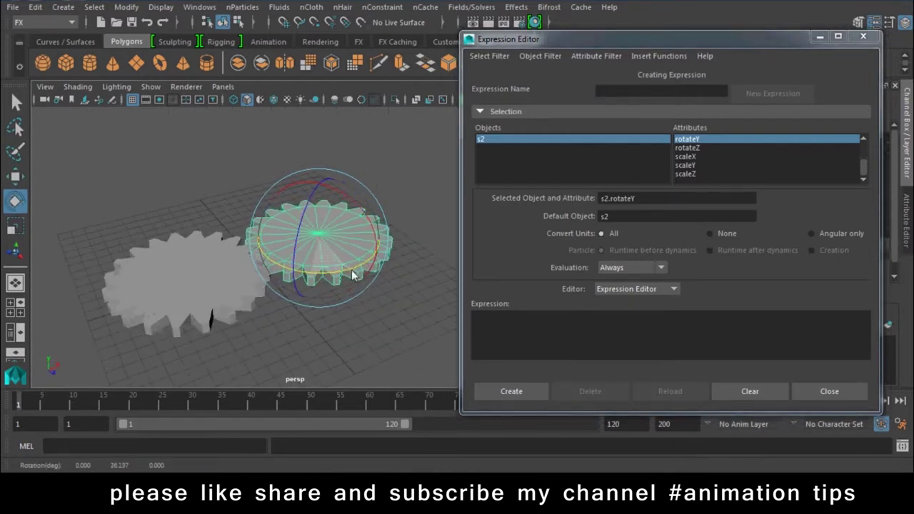
pyautogui.click(179, 300)
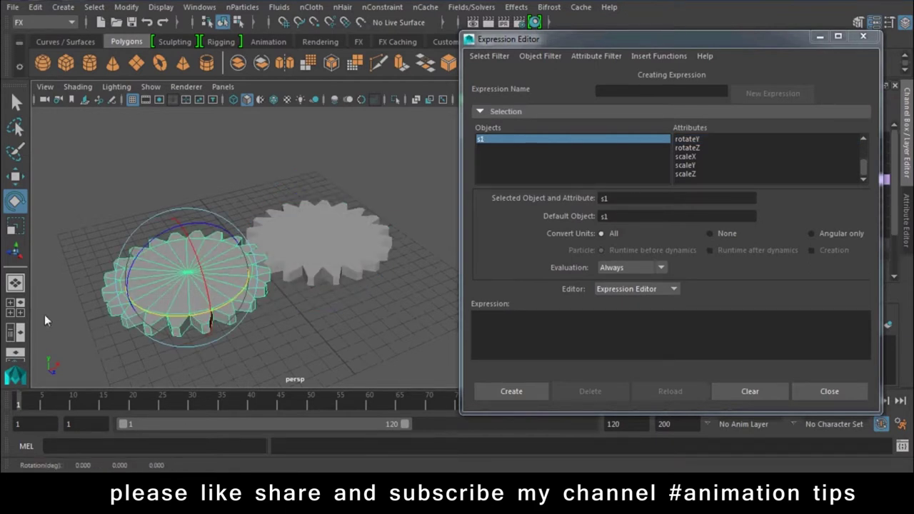
# Step: Load expression1 by expression name, edit and apply it, then test-turn s1 and undo
pyautogui.click(489, 56)
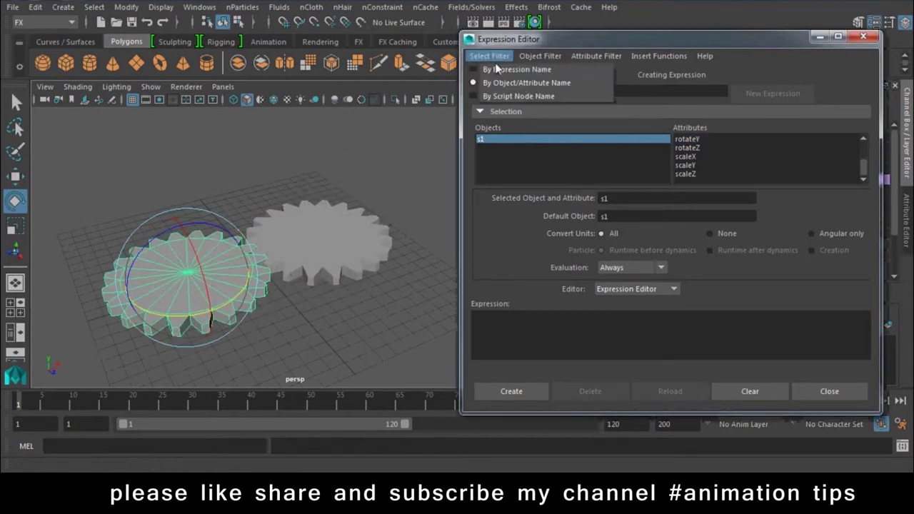
pyautogui.click(500, 68)
pyautogui.click(511, 140)
pyautogui.click(483, 319)
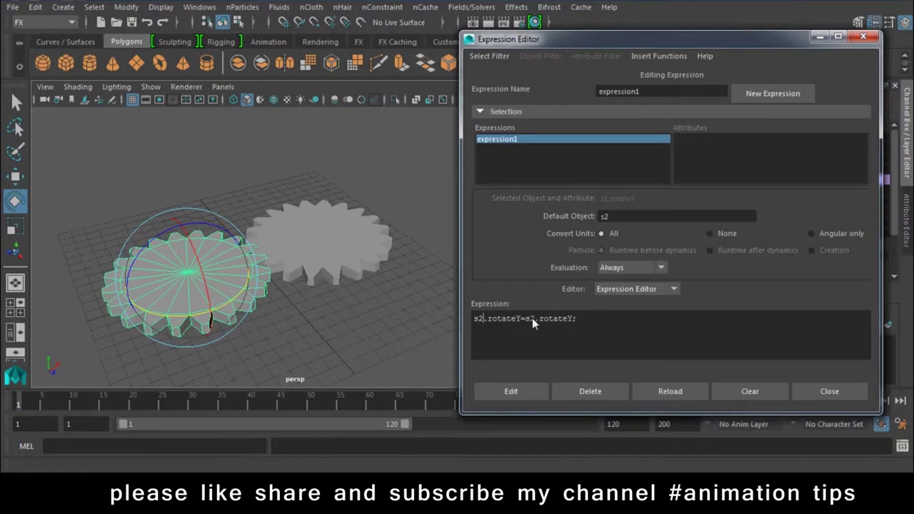
pyautogui.write('1')
pyautogui.click(527, 393)
pyautogui.moveTo(208, 315); pyautogui.dragTo(133, 308)
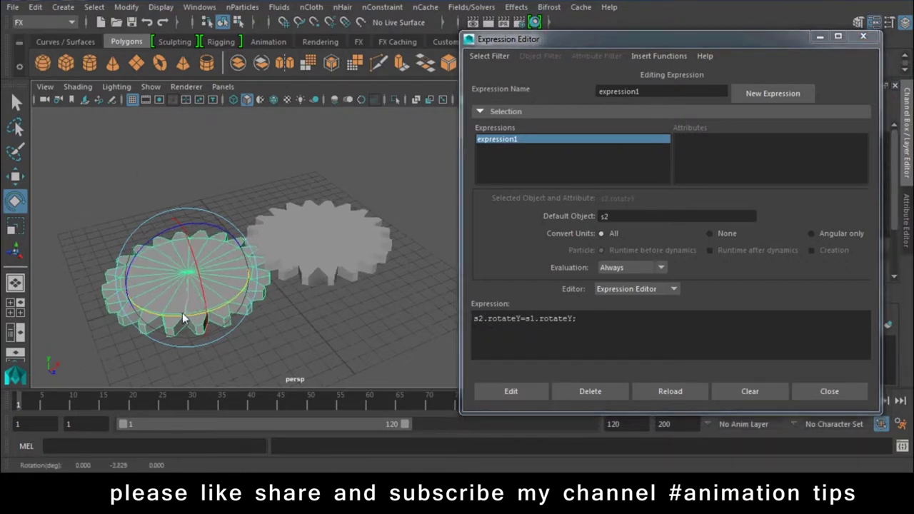
pyautogui.keyDown('alt'); pyautogui.moveTo(369, 304); pyautogui.dragTo(271, 297); pyautogui.keyUp('alt')
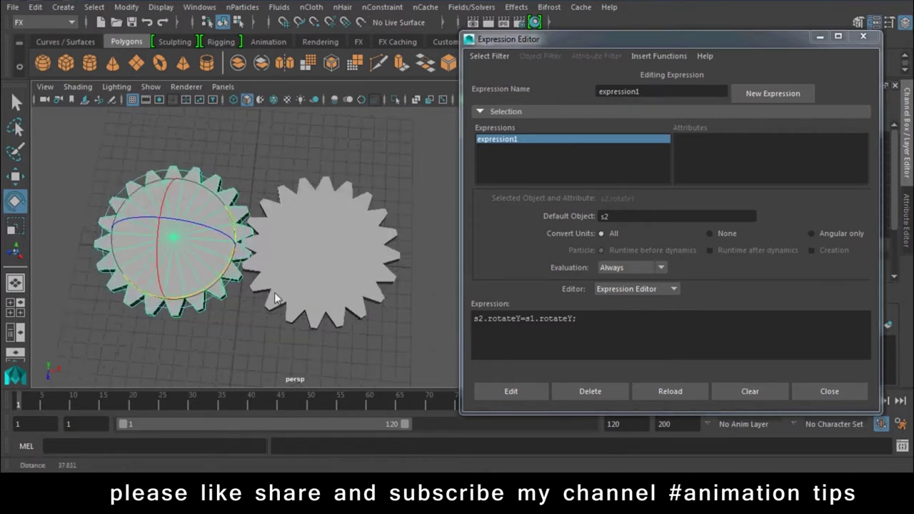
pyautogui.scroll(3, 290, 339)
pyautogui.moveTo(233, 269); pyautogui.dragTo(152, 285)
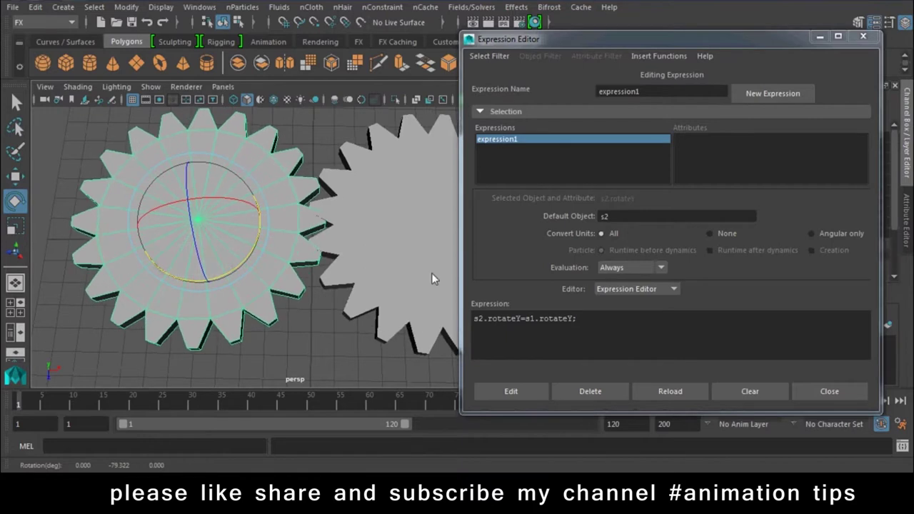
pyautogui.hotkey('ctrl', 'z')
# Step: Add a minus sign to make s2.rotateY=-s1.rotateY;, apply it, and test the counter-rotation
pyautogui.click(527, 322)
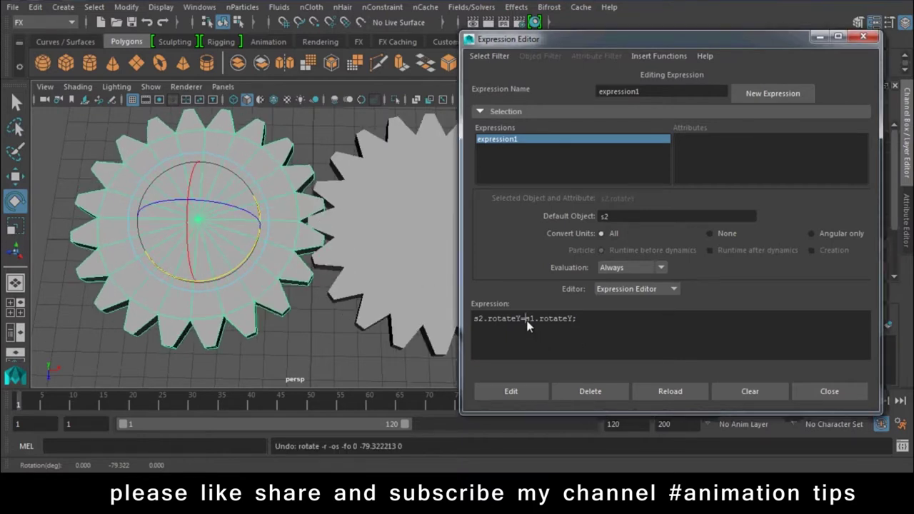
pyautogui.write('-')
pyautogui.click(511, 391)
pyautogui.moveTo(224, 275); pyautogui.dragTo(82, 384)
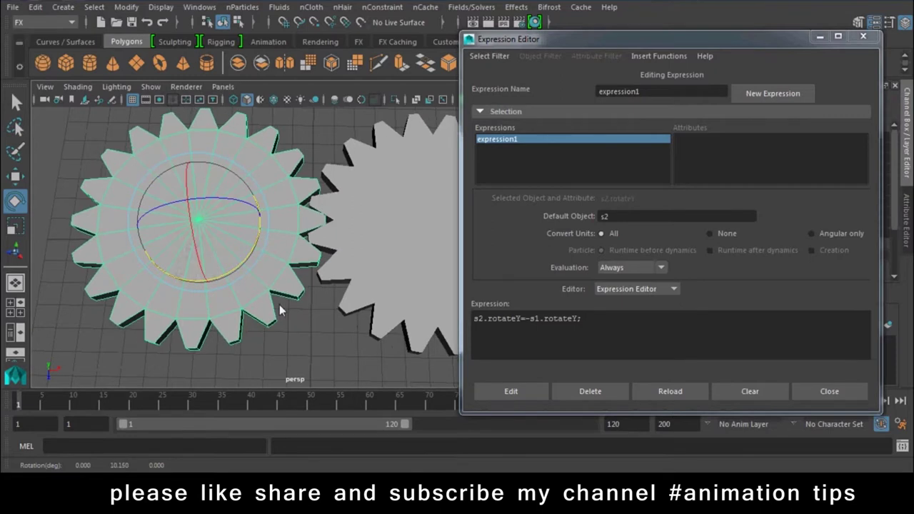
pyautogui.hotkey('ctrl', 'z')
pyautogui.moveTo(582, 39); pyautogui.dragTo(735, 327)
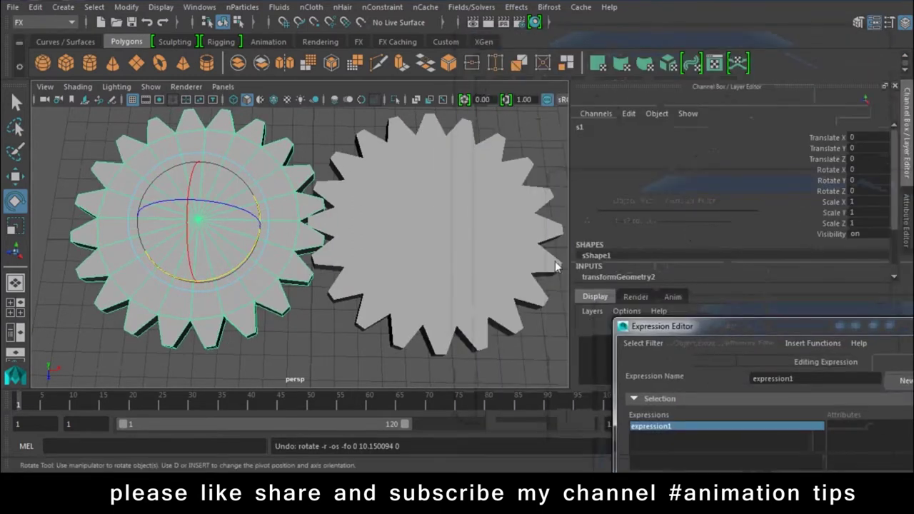
# Step: Drag s1's Rotate Y to 591.843 so both gears spin in opposite directions
pyautogui.moveTo(552, 207)
pyautogui.mouseDown(button='middle')
pyautogui.moveTo(704, 229)
pyautogui.moveTo(336, 238)
pyautogui.moveTo(241, 251)
pyautogui.moveTo(600, 257)
pyautogui.moveTo(306, 261)
pyautogui.moveTo(478, 261)
pyautogui.moveTo(282, 238)
pyautogui.moveTo(417, 243)
pyautogui.moveTo(314, 259)
pyautogui.moveTo(283, 271)
pyautogui.moveTo(375, 267)
pyautogui.moveTo(204, 313)
pyautogui.moveTo(285, 312)
pyautogui.mouseUp(button='middle')
pyautogui.moveTo(360, 313)
pyautogui.mouseDown(button='middle')
pyautogui.moveTo(196, 335)
pyautogui.moveTo(235, 327)
pyautogui.moveTo(317, 331)
pyautogui.moveTo(205, 332)
pyautogui.moveTo(268, 333)
pyautogui.moveTo(227, 334)
pyautogui.moveTo(266, 343)
pyautogui.moveTo(346, 339)
pyautogui.moveTo(133, 335)
pyautogui.moveTo(258, 335)
pyautogui.moveTo(440, 365)
pyautogui.mouseUp(button='middle')
pyautogui.press('w')
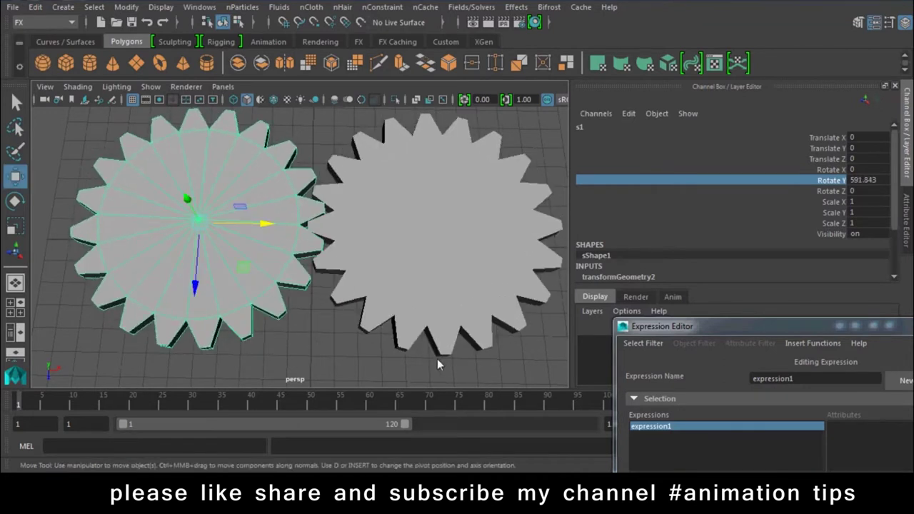
pyautogui.click(16, 5)
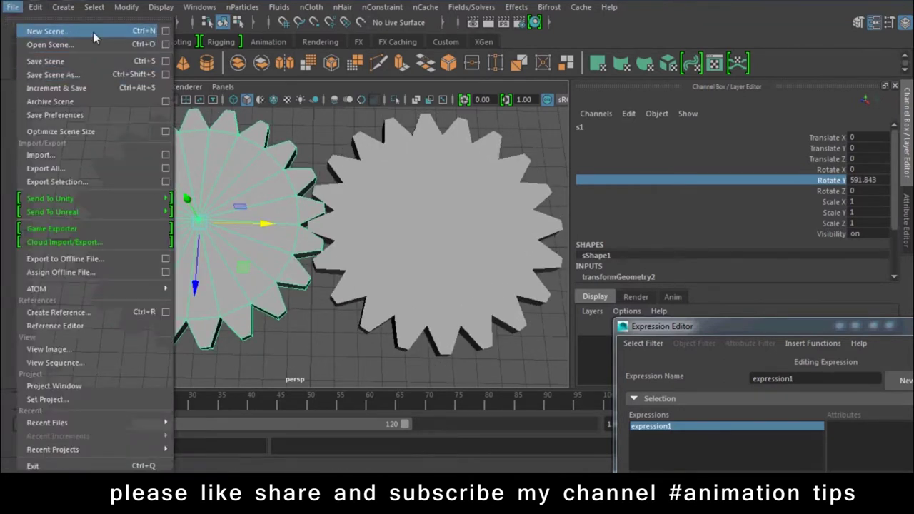
pyautogui.click(92, 32)
pyautogui.click(454, 239)
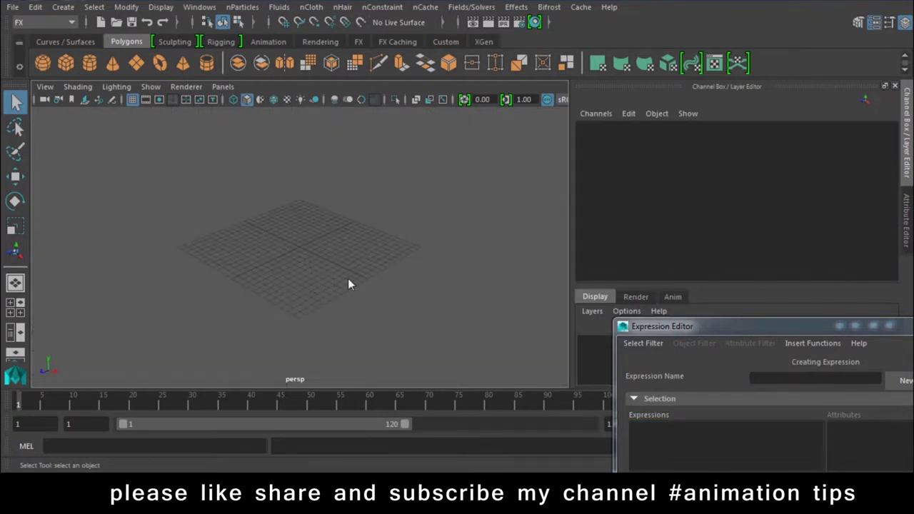
pyautogui.click(63, 61)
pyautogui.moveTo(335, 230)
pyautogui.mouseDown()
pyautogui.moveTo(213, 290)
pyautogui.moveTo(223, 134)
pyautogui.mouseUp()
pyautogui.keyDown('alt'); pyautogui.moveTo(236, 222); pyautogui.dragTo(249, 361, button='middle'); pyautogui.keyUp('alt')
pyautogui.keyDown('alt'); pyautogui.moveTo(250, 362); pyautogui.dragTo(272, 275); pyautogui.keyUp('alt')
pyautogui.press('r')
pyautogui.moveTo(223, 244); pyautogui.dragTo(247, 242)
pyautogui.keyDown('alt'); pyautogui.moveTo(247, 241); pyautogui.dragTo(281, 357, button='right'); pyautogui.keyUp('alt')
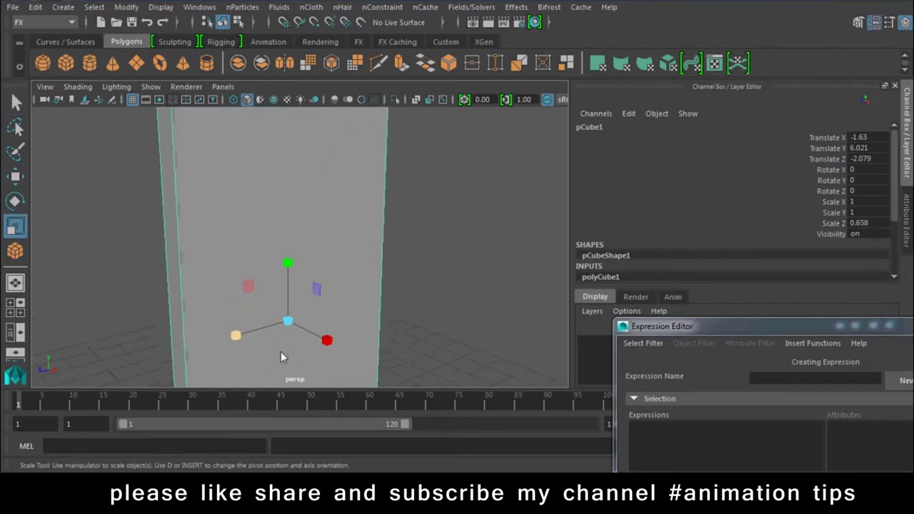
pyautogui.keyDown('alt'); pyautogui.moveTo(280, 357); pyautogui.dragTo(307, 317); pyautogui.keyUp('alt')
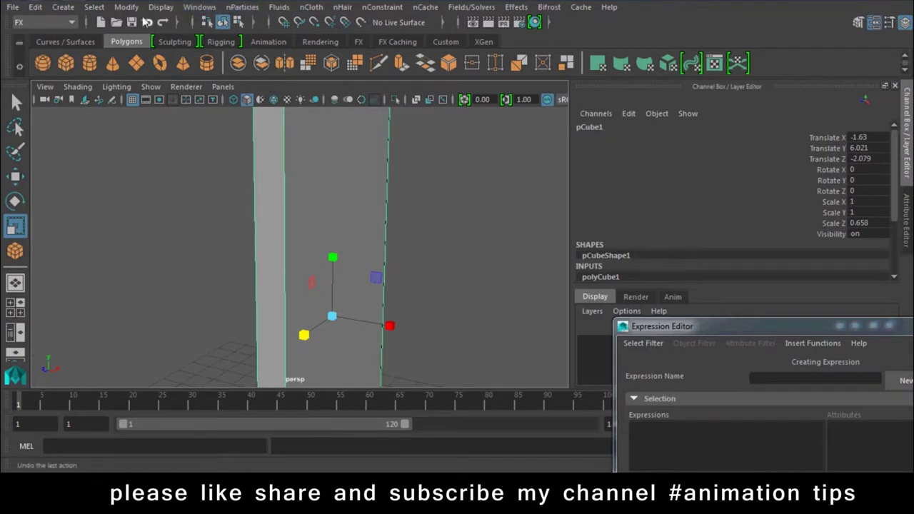
# Step: Switch to the Modeling menu set and insert two horizontal edge loops across the slab
pyautogui.click(74, 22)
pyautogui.click(50, 35)
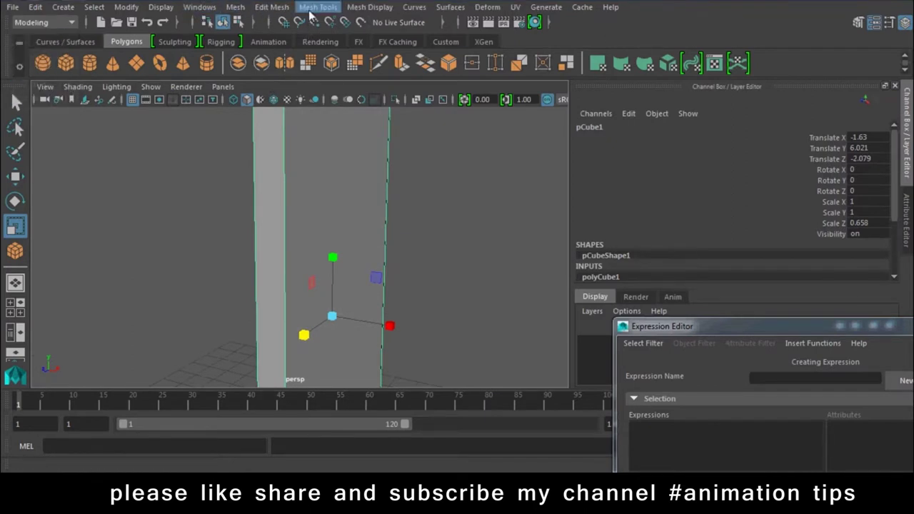
pyautogui.click(314, 9)
pyautogui.click(330, 107)
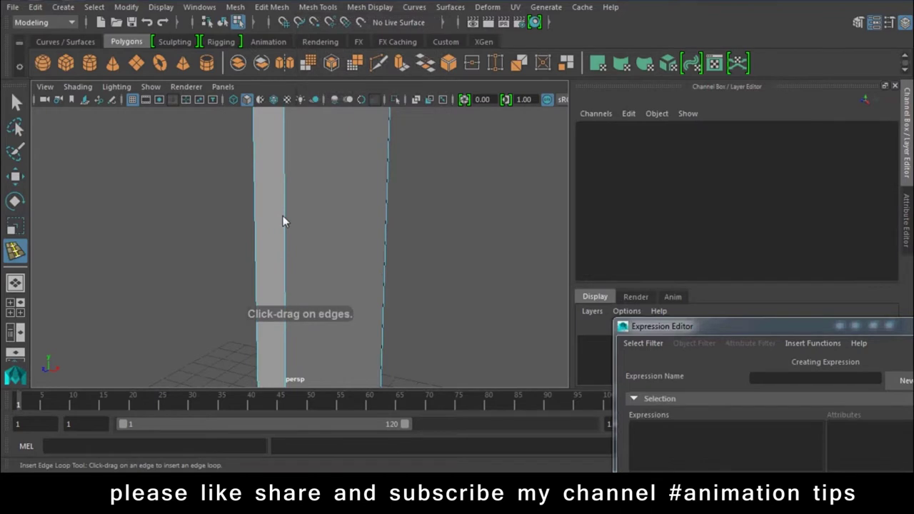
pyautogui.moveTo(282, 217); pyautogui.dragTo(285, 233)
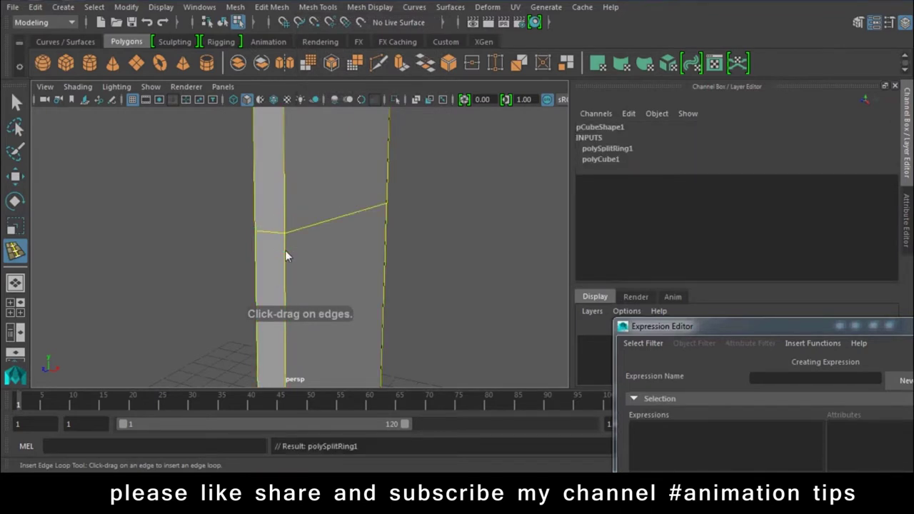
pyautogui.click(285, 267)
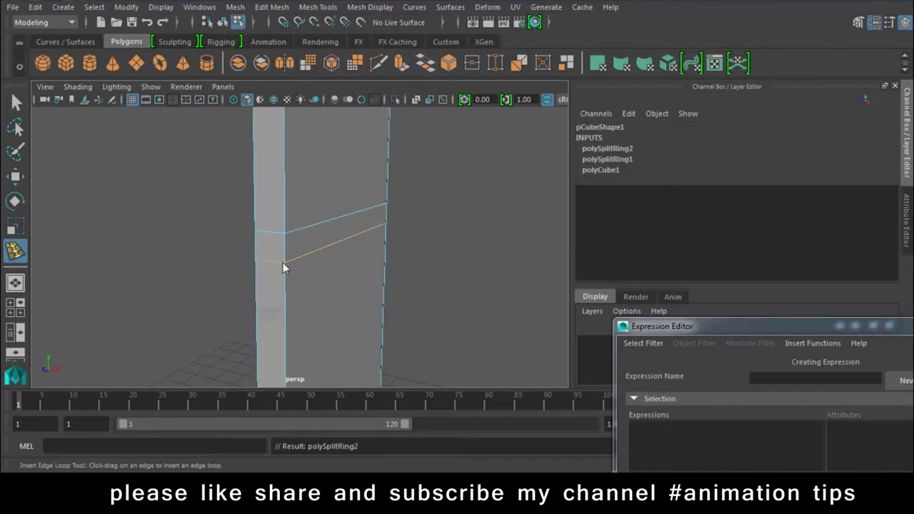
# Step: Select the face band between the two new edge loops
pyautogui.press('w')
pyautogui.moveTo(344, 153); pyautogui.dragTo(347, 136, button='right')
pyautogui.click(271, 248)
pyautogui.moveTo(202, 295)
pyautogui.keyDown('alt'); pyautogui.mouseDown()
pyautogui.moveTo(363, 279)
pyautogui.moveTo(282, 295)
pyautogui.moveTo(321, 314)
pyautogui.mouseUp(); pyautogui.keyUp('alt')
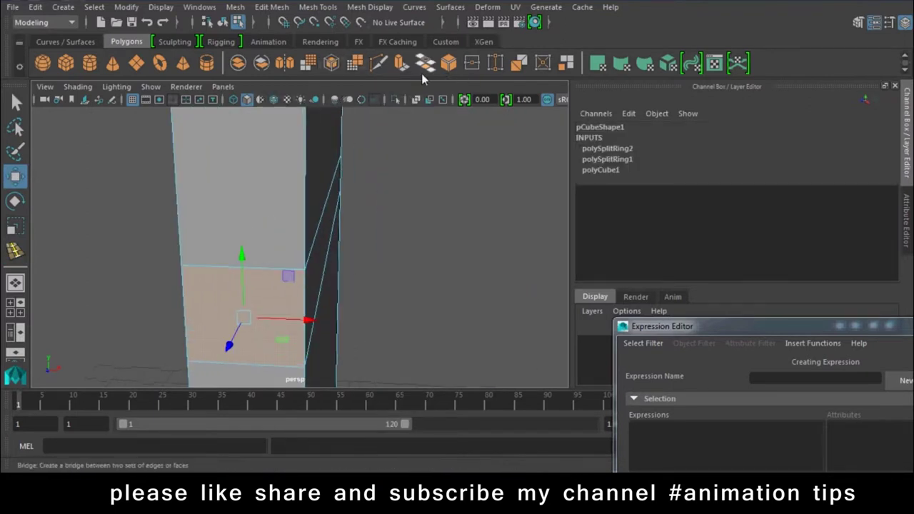
# Step: Extrude the band face and scale it inward into a smaller inset
pyautogui.hotkey('ctrl', 'e')
pyautogui.press('f')
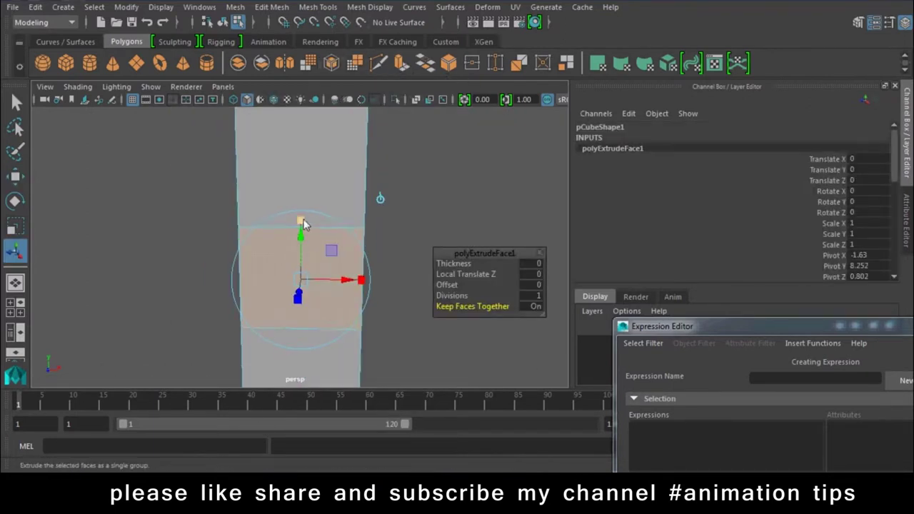
pyautogui.moveTo(306, 280); pyautogui.dragTo(299, 279)
pyautogui.moveTo(356, 284)
pyautogui.mouseDown()
pyautogui.moveTo(344, 283)
pyautogui.moveTo(374, 283)
pyautogui.moveTo(299, 307)
pyautogui.mouseUp()
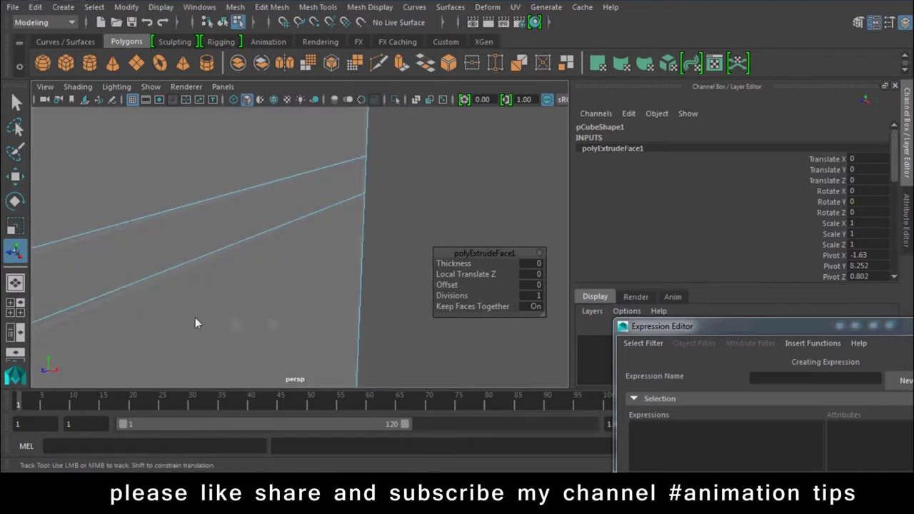
# Step: Extrude the inset face again and push it into the slab for the latch, then reselect the slab
pyautogui.keyDown('alt'); pyautogui.moveTo(195, 317); pyautogui.dragTo(319, 297); pyautogui.keyUp('alt')
pyautogui.click(399, 64)
pyautogui.press('w')
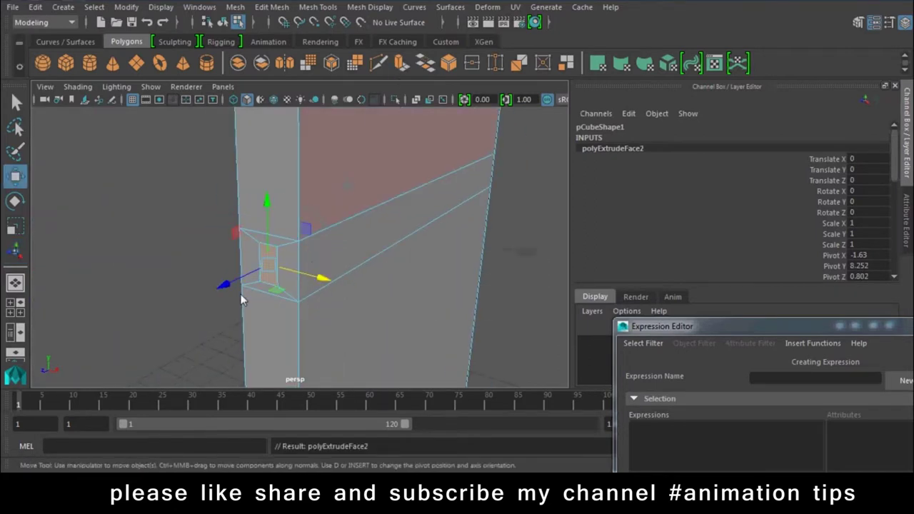
pyautogui.moveTo(226, 284); pyautogui.dragTo(249, 285)
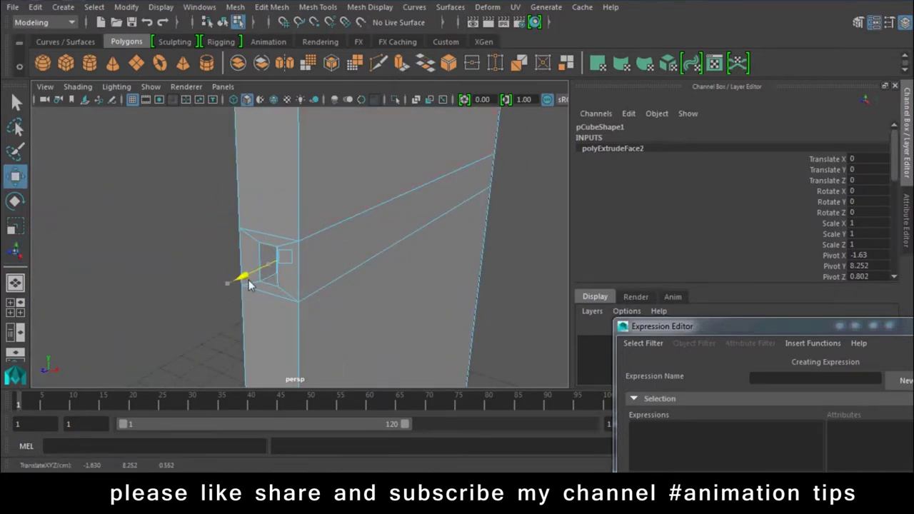
pyautogui.click(98, 318)
pyautogui.moveTo(342, 143); pyautogui.dragTo(400, 116, button='right')
pyautogui.moveTo(433, 240)
pyautogui.keyDown('alt'); pyautogui.mouseDown()
pyautogui.moveTo(349, 286)
pyautogui.moveTo(308, 271)
pyautogui.moveTo(328, 257)
pyautogui.mouseUp(); pyautogui.keyUp('alt')
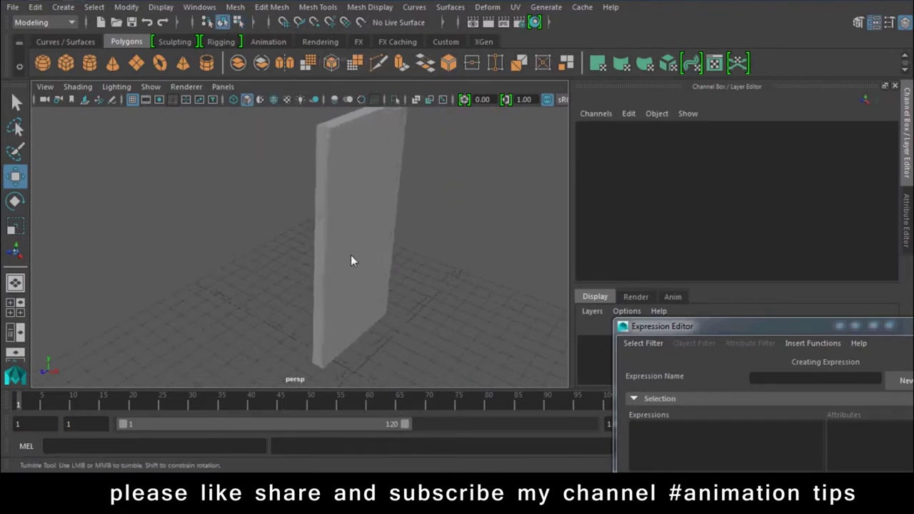
pyautogui.click(368, 205)
# Step: Move the edge loop around the slab's recess down the door slab
pyautogui.moveTo(395, 163); pyautogui.dragTo(360, 158, button='right')
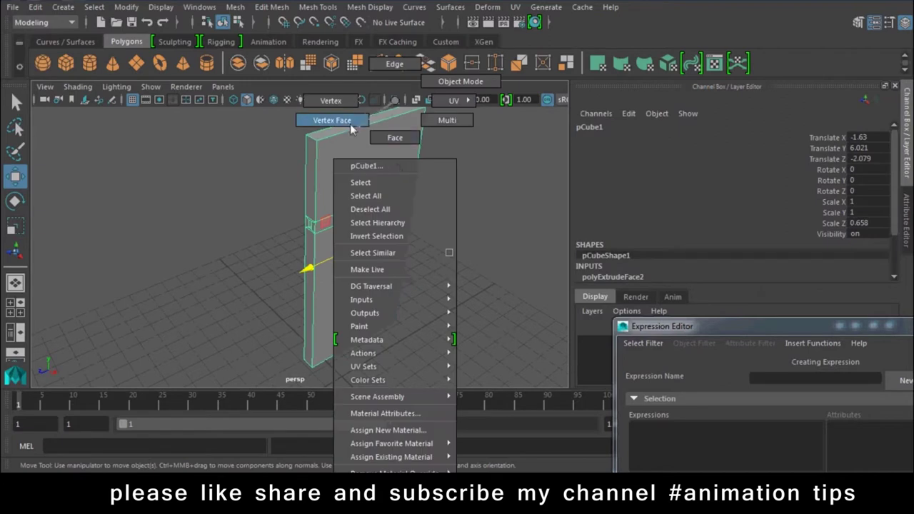
pyautogui.keyDown('alt'); pyautogui.moveTo(352, 265); pyautogui.dragTo(436, 164); pyautogui.keyUp('alt')
pyautogui.doubleClick(342, 198)
pyautogui.moveTo(357, 120); pyautogui.dragTo(359, 182)
pyautogui.moveTo(362, 164); pyautogui.dragTo(347, 137, button='right')
pyautogui.click(475, 186)
# Step: Place the new cube against the slab edge by raising it in Y and sliding it along Z
pyautogui.moveTo(476, 185)
pyautogui.keyDown('alt'); pyautogui.mouseDown()
pyautogui.moveTo(359, 329)
pyautogui.moveTo(400, 330)
pyautogui.moveTo(364, 345)
pyautogui.mouseUp(); pyautogui.keyUp('alt')
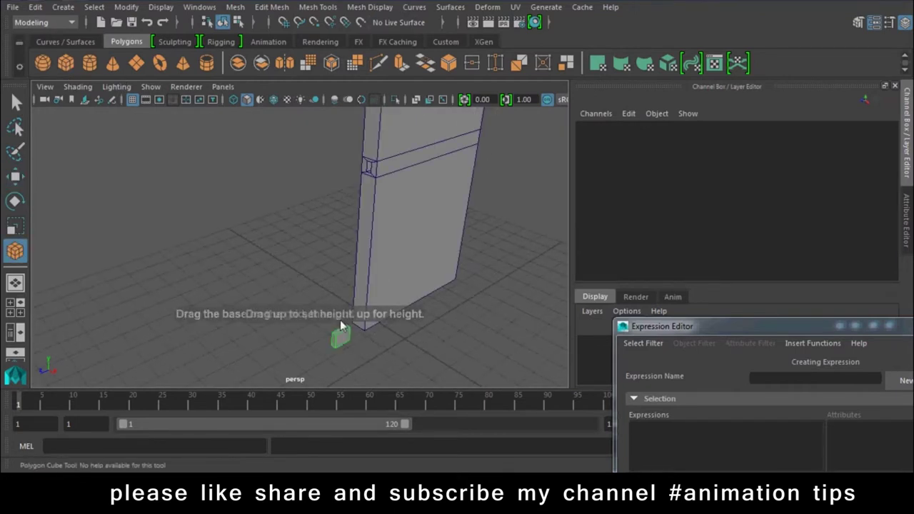
pyautogui.press('w')
pyautogui.moveTo(344, 299)
pyautogui.mouseDown()
pyautogui.moveTo(357, 139)
pyautogui.moveTo(203, 331)
pyautogui.mouseUp()
pyautogui.press('f')
pyautogui.moveTo(199, 289)
pyautogui.mouseDown()
pyautogui.moveTo(390, 251)
pyautogui.moveTo(362, 267)
pyautogui.moveTo(455, 267)
pyautogui.moveTo(386, 234)
pyautogui.moveTo(332, 228)
pyautogui.moveTo(286, 267)
pyautogui.moveTo(343, 143)
pyautogui.moveTo(304, 120)
pyautogui.moveTo(292, 250)
pyautogui.mouseUp()
# Step: Reshape the box into a small latch block by moving its top face and front face
pyautogui.rightClick(346, 138)
pyautogui.click(332, 147)
pyautogui.click(302, 156)
pyautogui.hotkey('ctrl', 'z')
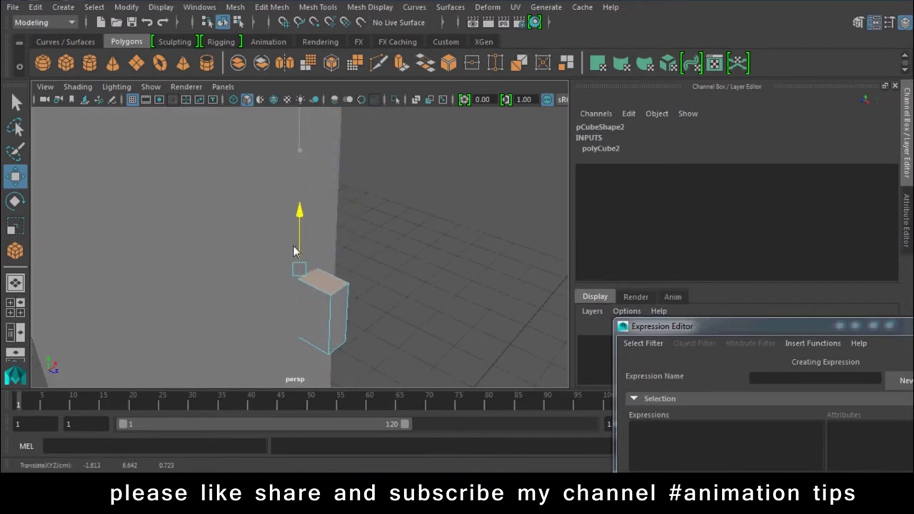
pyautogui.press('f')
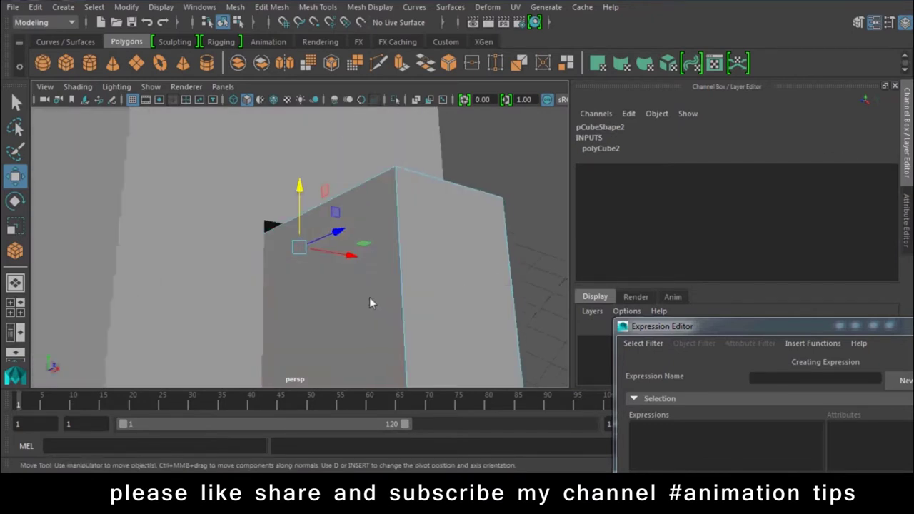
pyautogui.moveTo(369, 297)
pyautogui.keyDown('alt'); pyautogui.mouseDown()
pyautogui.moveTo(349, 275)
pyautogui.moveTo(352, 246)
pyautogui.mouseUp(); pyautogui.keyUp('alt')
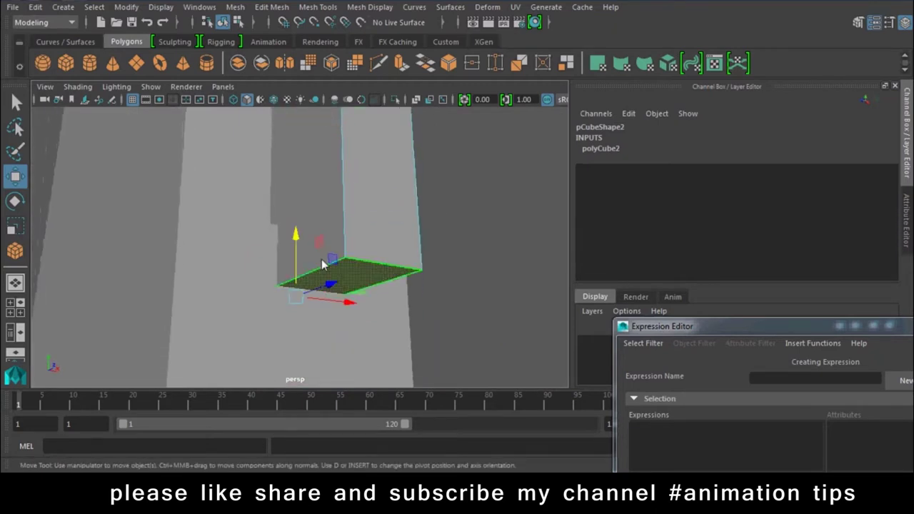
pyautogui.moveTo(296, 242)
pyautogui.mouseDown()
pyautogui.moveTo(295, 172)
pyautogui.moveTo(296, 186)
pyautogui.moveTo(270, 209)
pyautogui.moveTo(287, 218)
pyautogui.mouseUp()
pyautogui.click(333, 185)
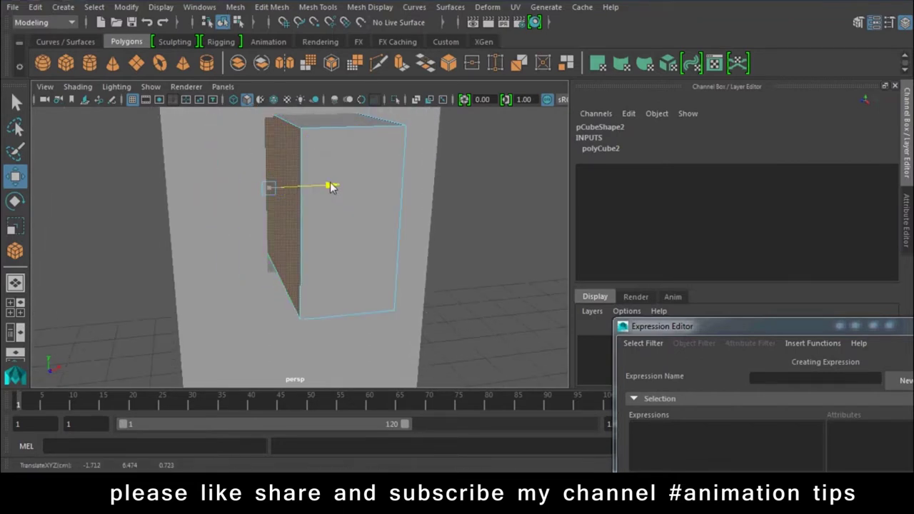
pyautogui.moveTo(376, 196)
pyautogui.keyDown('alt'); pyautogui.mouseDown()
pyautogui.moveTo(339, 192)
pyautogui.moveTo(408, 196)
pyautogui.moveTo(299, 202)
pyautogui.moveTo(285, 225)
pyautogui.mouseUp(); pyautogui.keyUp('alt')
pyautogui.keyDown('alt'); pyautogui.moveTo(285, 225); pyautogui.dragTo(268, 281, button='middle'); pyautogui.keyUp('alt')
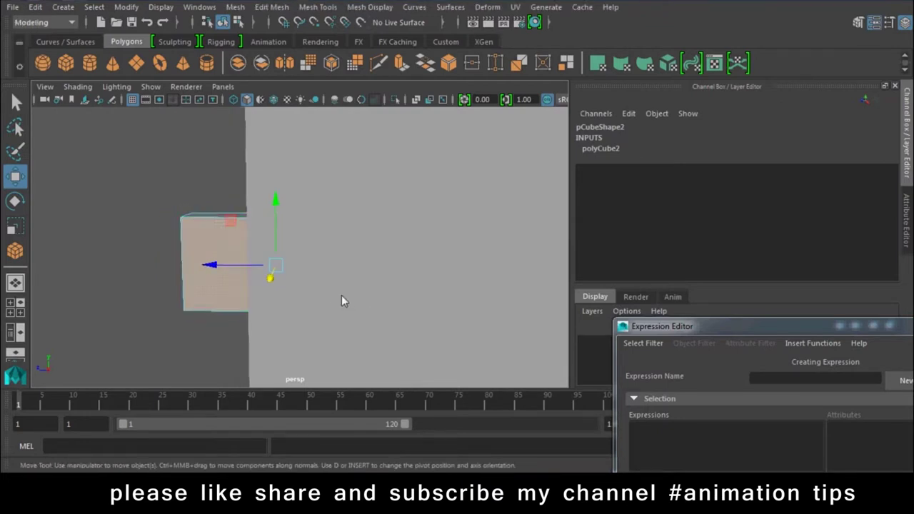
# Step: In wireframe, move the latch box's right face left to narrow it
pyautogui.press('4')
pyautogui.click(368, 260)
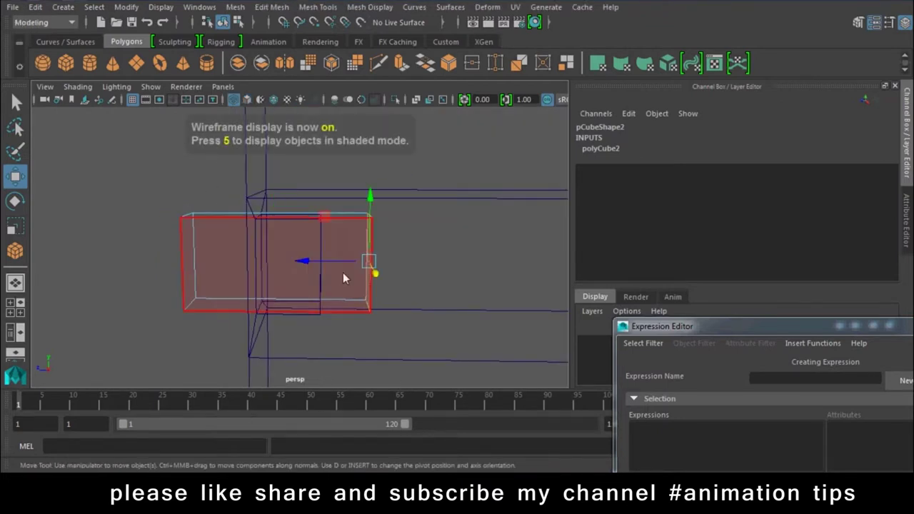
pyautogui.moveTo(308, 261); pyautogui.dragTo(259, 262)
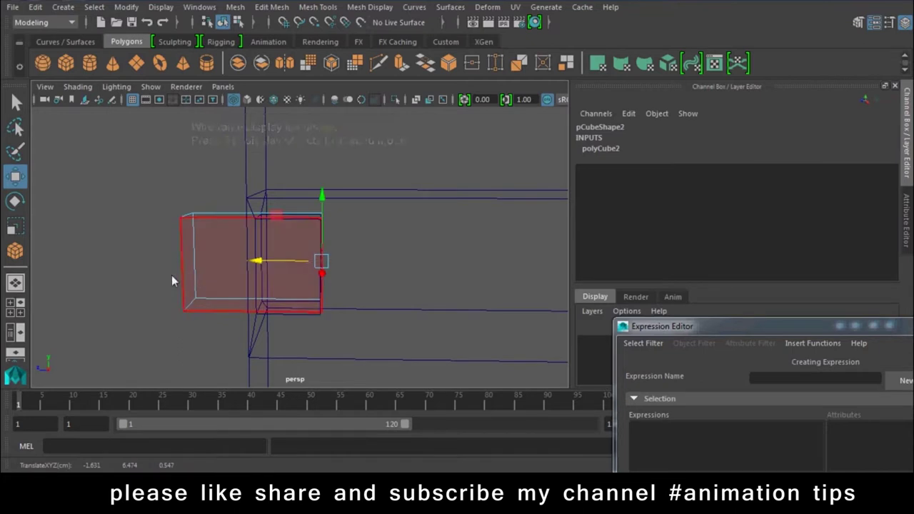
pyautogui.rightClick(211, 261)
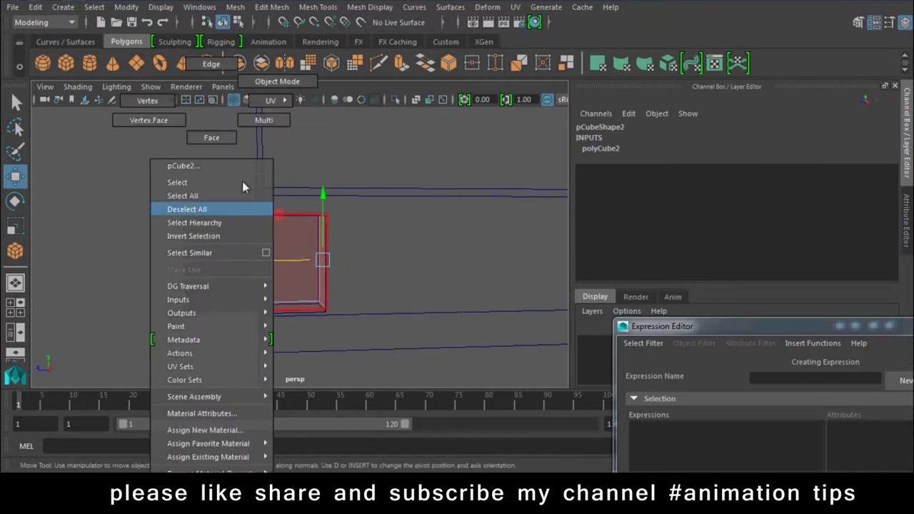
pyautogui.click(277, 81)
# Step: Slide the whole latch box along Z to tuck it into the slab's edge
pyautogui.click(184, 236)
pyautogui.moveTo(219, 172); pyautogui.dragTo(285, 178)
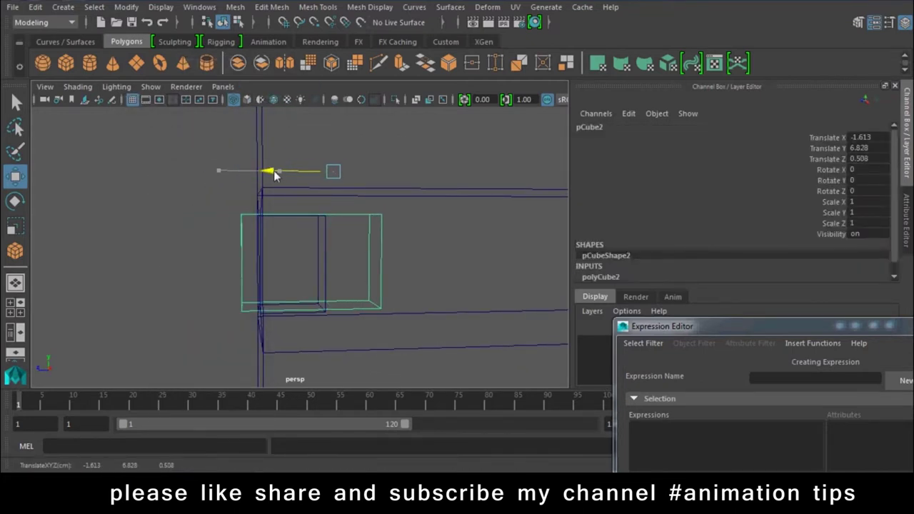
pyautogui.press('6')
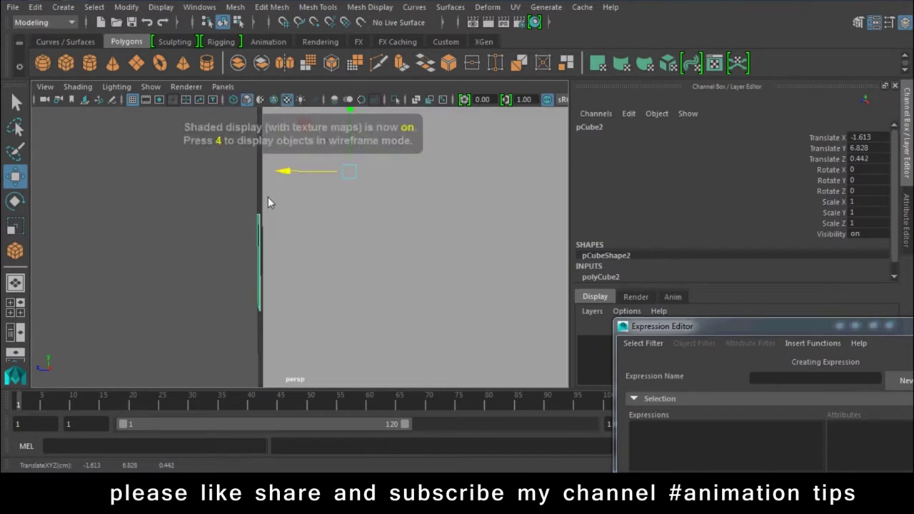
pyautogui.moveTo(295, 174)
pyautogui.mouseDown()
pyautogui.moveTo(308, 184)
pyautogui.moveTo(225, 205)
pyautogui.mouseUp()
pyautogui.hotkey('ctrl', 'z')
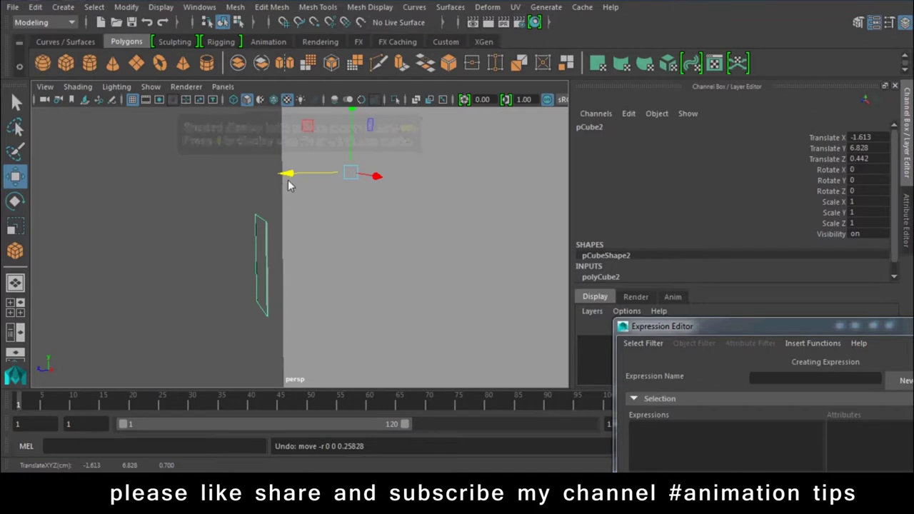
pyautogui.moveTo(289, 184); pyautogui.dragTo(261, 179)
pyautogui.keyDown('alt'); pyautogui.moveTo(323, 287); pyautogui.dragTo(312, 282); pyautogui.keyUp('alt')
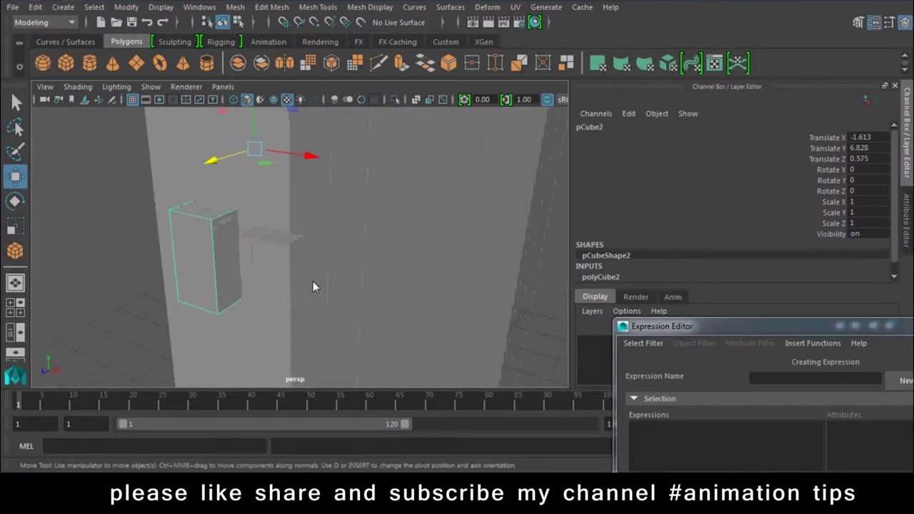
# Step: Duplicate the latch box, shift the copy along X, then delete the copy
pyautogui.hotkey('ctrl', 'd')
pyautogui.moveTo(308, 160)
pyautogui.mouseDown()
pyautogui.moveTo(463, 201)
pyautogui.moveTo(441, 200)
pyautogui.moveTo(312, 270)
pyautogui.moveTo(288, 244)
pyautogui.moveTo(304, 231)
pyautogui.moveTo(346, 277)
pyautogui.mouseUp()
pyautogui.press('Delete')
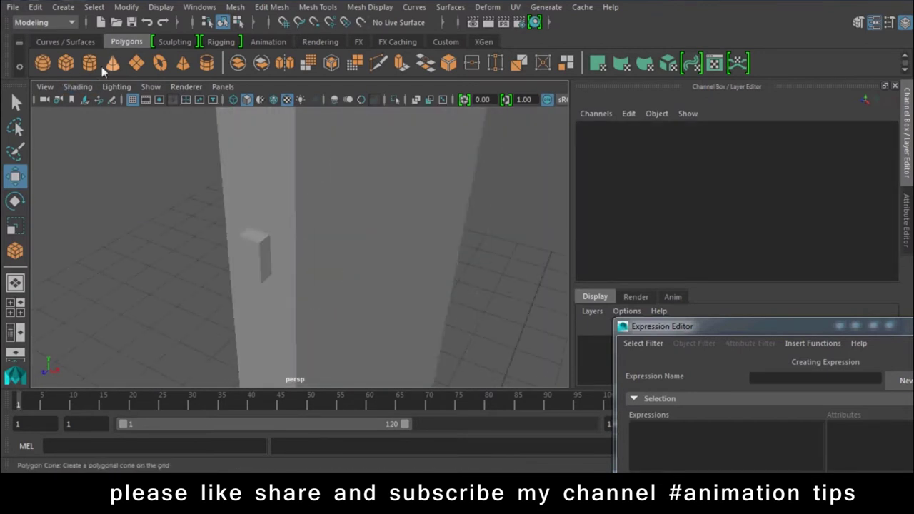
# Step: Create a small polygon sphere for the knob from the side view
pyautogui.click(42, 63)
pyautogui.press('space')
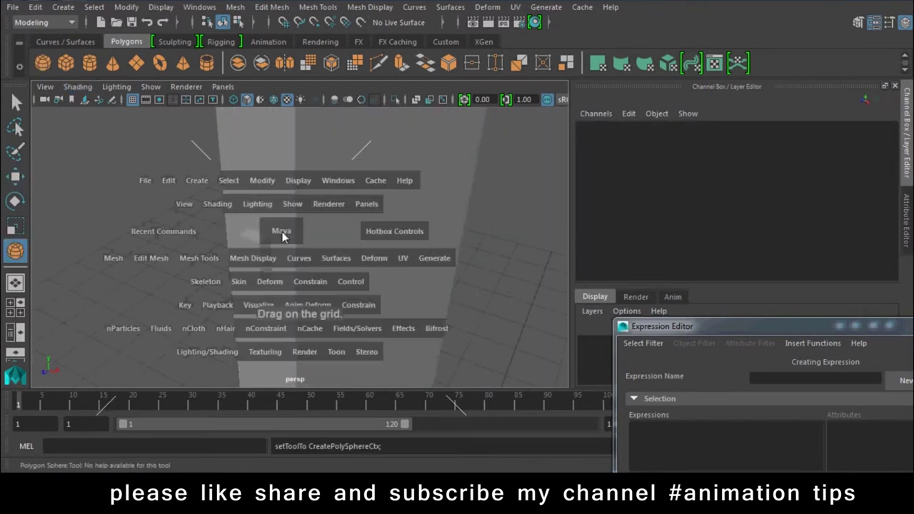
pyautogui.moveTo(257, 230); pyautogui.dragTo(278, 266)
pyautogui.press('space')
pyautogui.moveTo(292, 214); pyautogui.dragTo(357, 211)
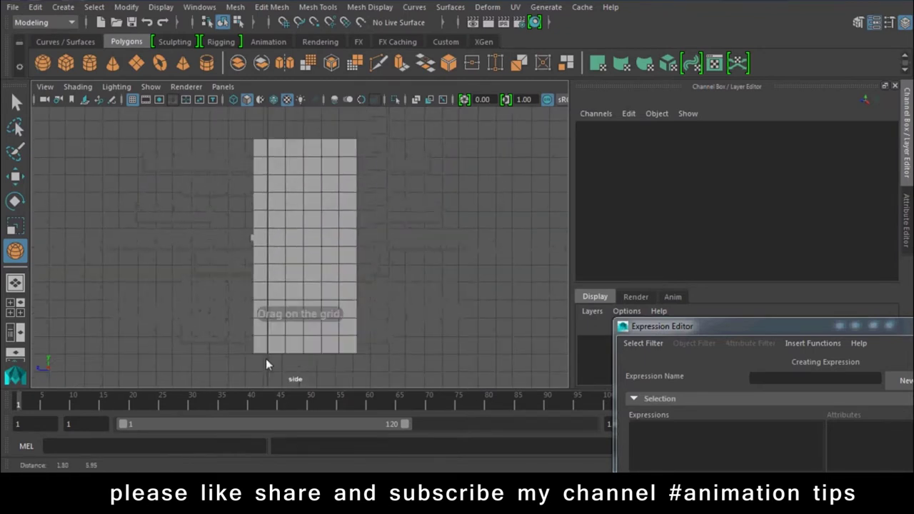
pyautogui.click(214, 269)
pyautogui.press('space')
pyautogui.moveTo(245, 280)
pyautogui.mouseDown()
pyautogui.moveTo(249, 272)
pyautogui.moveTo(265, 323)
pyautogui.moveTo(211, 298)
pyautogui.moveTo(290, 321)
pyautogui.mouseUp()
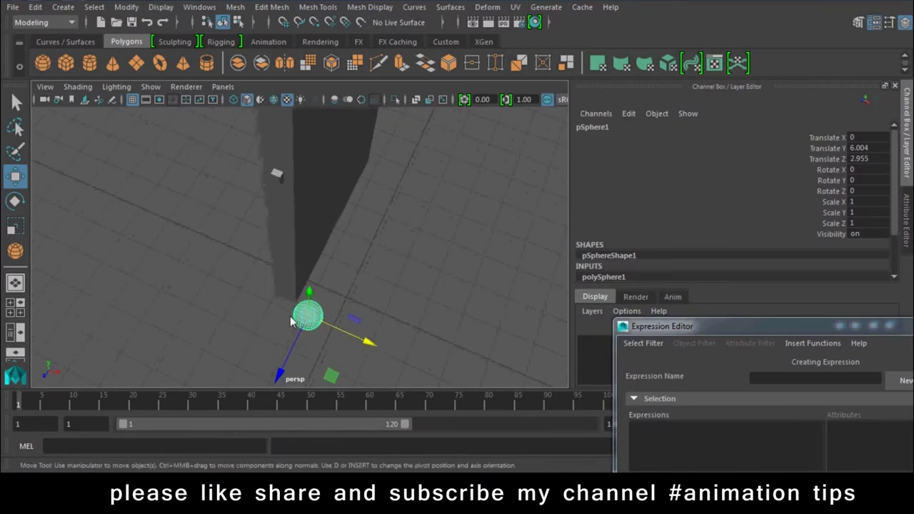
# Step: Move the sphere along X against the door slab and reselect it
pyautogui.moveTo(281, 376); pyautogui.dragTo(384, 196)
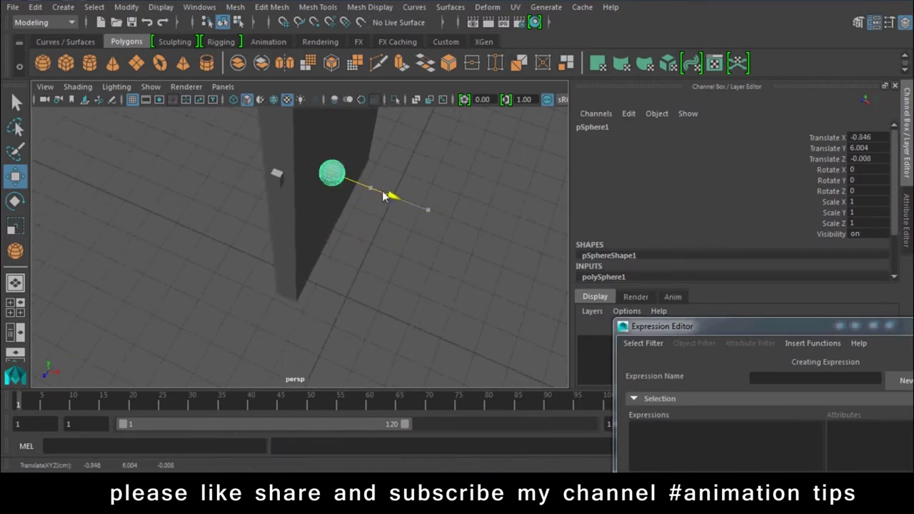
pyautogui.moveTo(384, 199)
pyautogui.keyDown('alt'); pyautogui.mouseDown()
pyautogui.moveTo(326, 265)
pyautogui.moveTo(290, 210)
pyautogui.moveTo(350, 248)
pyautogui.moveTo(307, 276)
pyautogui.moveTo(312, 351)
pyautogui.mouseUp(); pyautogui.keyUp('alt')
pyautogui.moveTo(250, 100)
pyautogui.mouseDown(button='right')
pyautogui.moveTo(250, 182)
pyautogui.moveTo(256, 140)
pyautogui.mouseUp(button='right')
pyautogui.moveTo(274, 205); pyautogui.dragTo(264, 145, button='right')
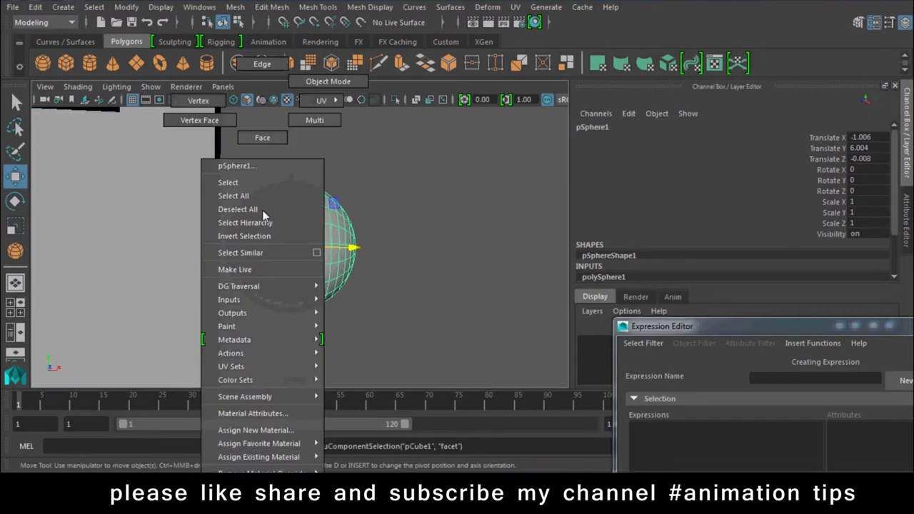
pyautogui.hotkey('ctrl', 'z')
pyautogui.moveTo(229, 336); pyautogui.dragTo(95, 273)
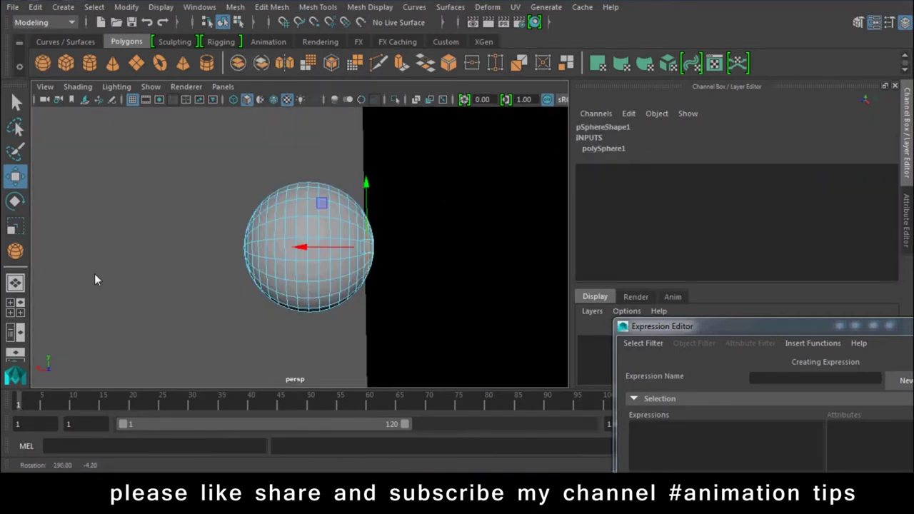
# Step: Extrude a face of the sphere and pull it out into a stem, ready to scale
pyautogui.click(397, 65)
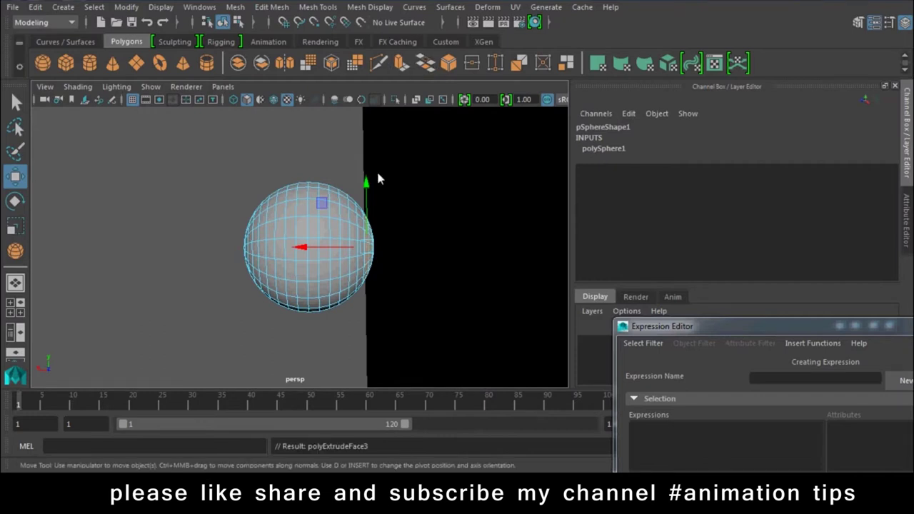
pyautogui.moveTo(306, 255); pyautogui.dragTo(388, 256)
pyautogui.press('r')
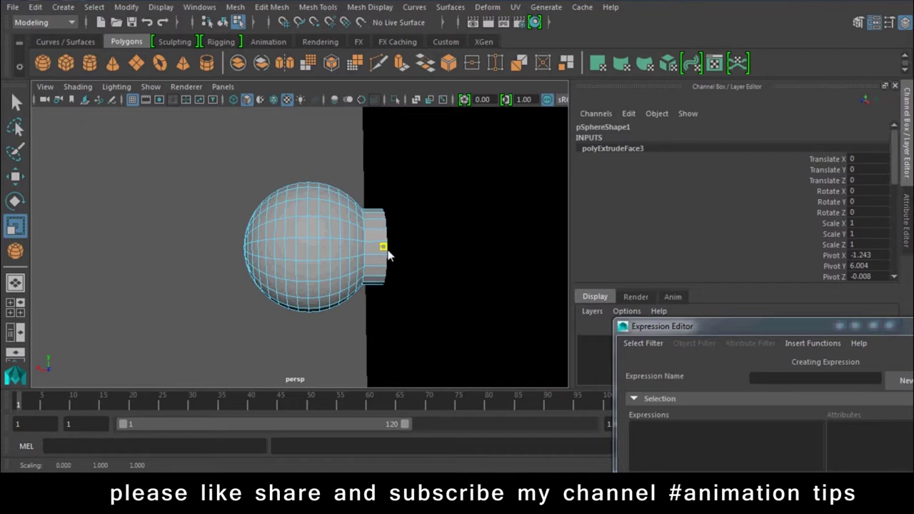
# Step: Raise the knob sphere slightly in Y
pyautogui.press('q')
pyautogui.moveTo(339, 250); pyautogui.dragTo(388, 113, button='right')
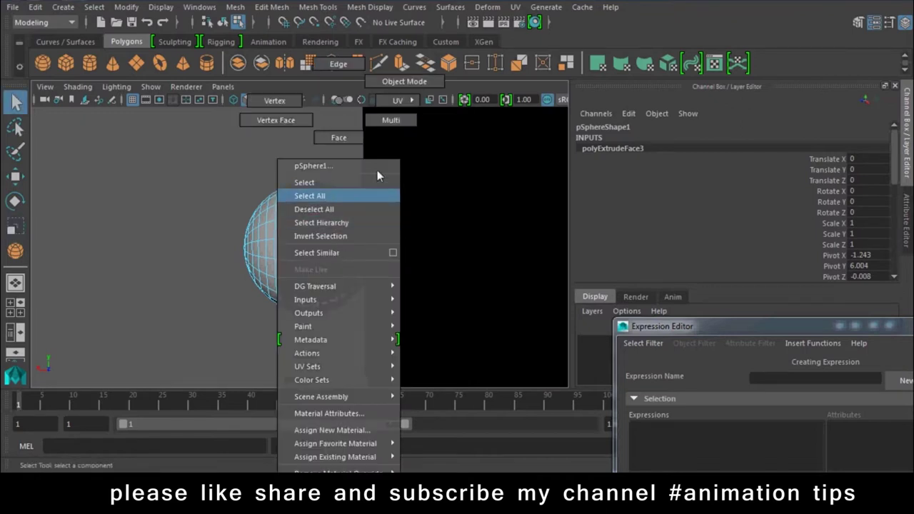
pyautogui.moveTo(347, 286)
pyautogui.keyDown('alt'); pyautogui.mouseDown()
pyautogui.moveTo(382, 341)
pyautogui.moveTo(517, 347)
pyautogui.moveTo(328, 258)
pyautogui.mouseUp(); pyautogui.keyUp('alt')
pyautogui.press('e')
pyautogui.moveTo(285, 191)
pyautogui.mouseDown()
pyautogui.moveTo(296, 198)
pyautogui.moveTo(260, 270)
pyautogui.mouseUp()
pyautogui.hotkey('ctrl', 'z')
pyautogui.hotkey('ctrl', 'z')
pyautogui.press('w')
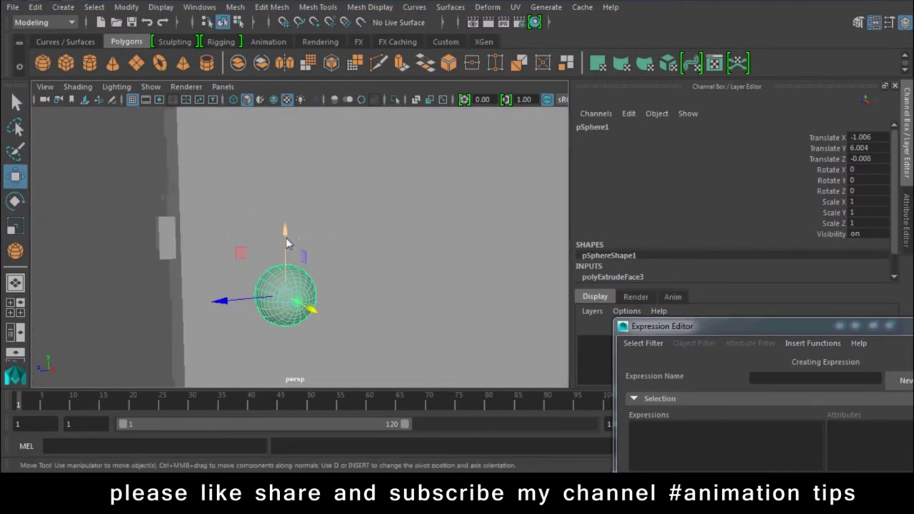
pyautogui.moveTo(286, 237); pyautogui.dragTo(286, 180)
# Step: Push the thin latch box pCube2 into the door along Z to Translate Z 0.451
pyautogui.click(162, 244)
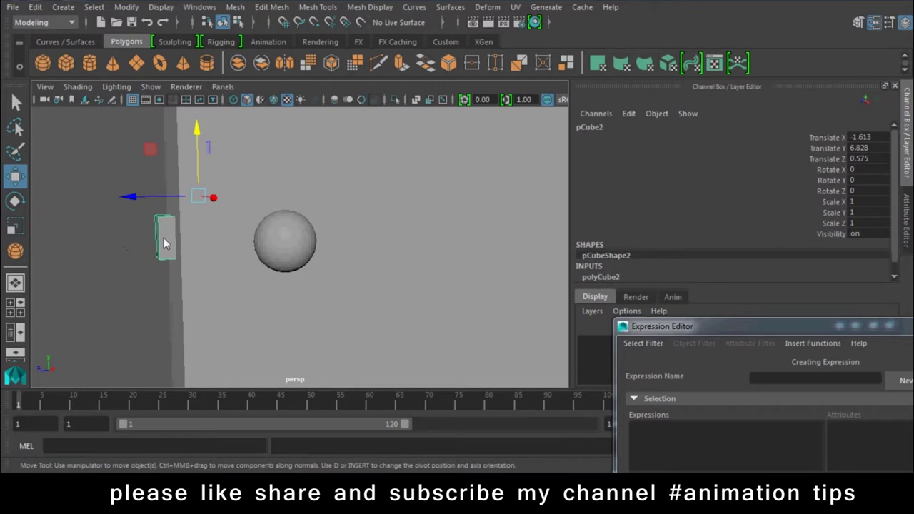
pyautogui.click(281, 227)
pyautogui.moveTo(268, 275)
pyautogui.keyDown('alt'); pyautogui.mouseDown()
pyautogui.moveTo(287, 291)
pyautogui.moveTo(299, 185)
pyautogui.mouseUp(); pyautogui.keyUp('alt')
pyautogui.press('e')
pyautogui.moveTo(244, 204); pyautogui.dragTo(319, 173)
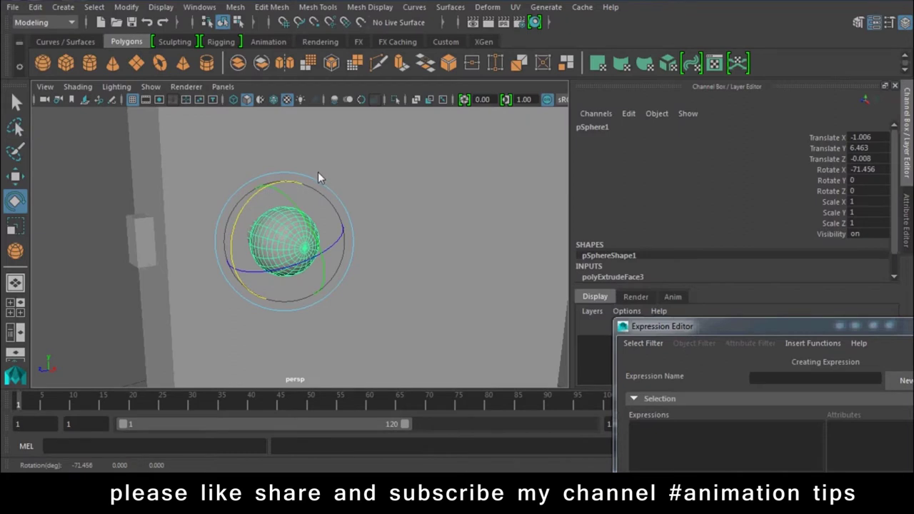
pyautogui.hotkey('ctrl', 'z')
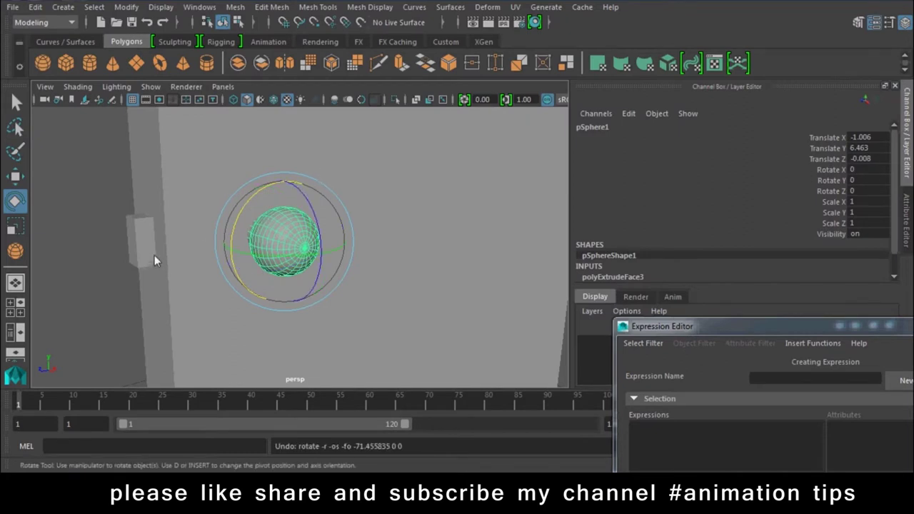
pyautogui.click(153, 256)
pyautogui.click(118, 259)
pyautogui.click(138, 242)
pyautogui.press('w')
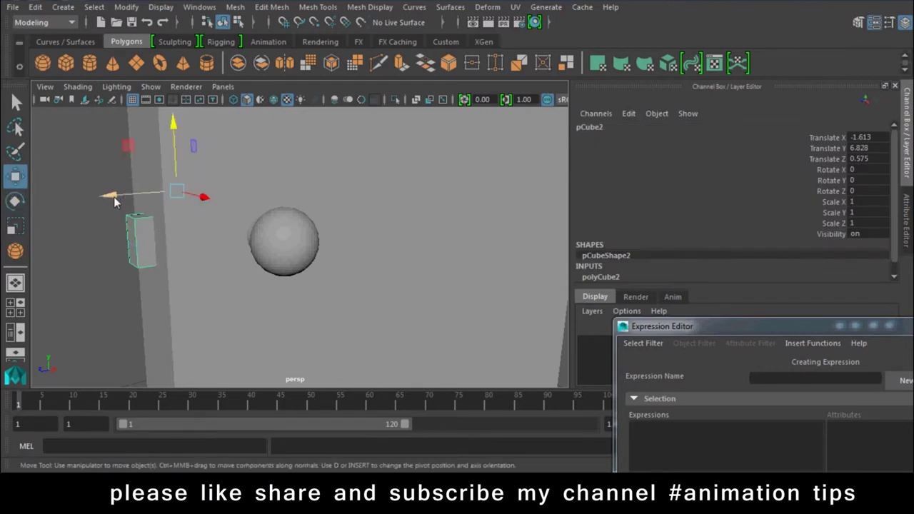
pyautogui.moveTo(114, 202); pyautogui.dragTo(131, 202)
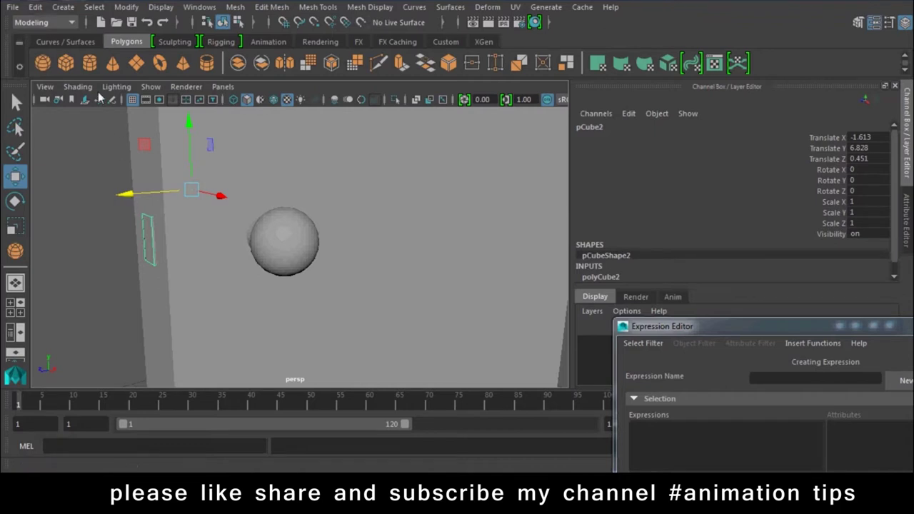
# Step: Apply Modify > Freeze Transformations to the sphere, then select only the sphere
pyautogui.keyDown('shift'); pyautogui.click(286, 242); pyautogui.keyUp('shift')
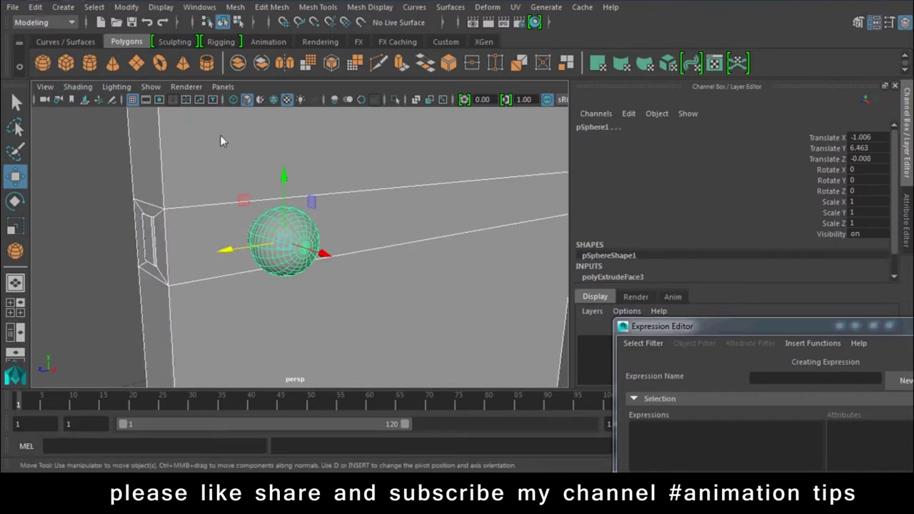
pyautogui.click(126, 6)
pyautogui.click(145, 69)
pyautogui.click(91, 247)
pyautogui.click(250, 238)
# Step: Enable the sphere's Rot Limit Y min -45 and max 45 under Limit Information
pyautogui.click(907, 214)
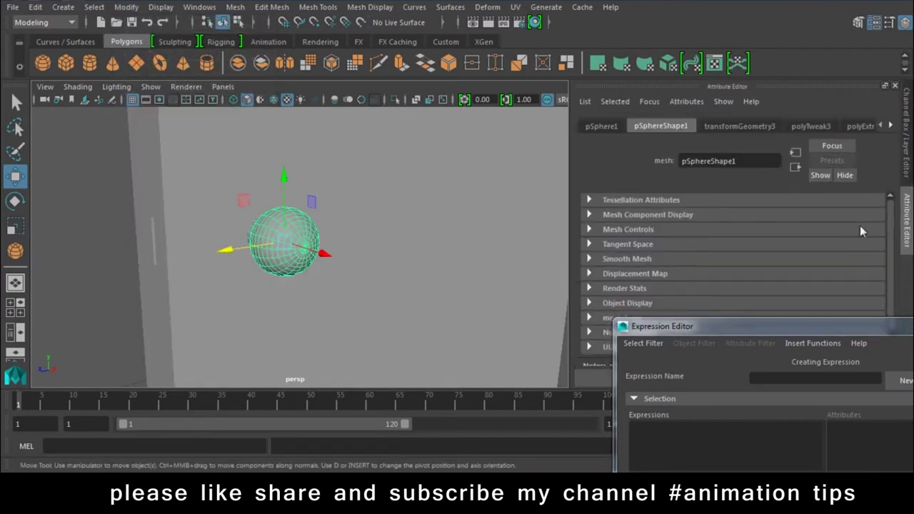
pyautogui.moveTo(750, 321); pyautogui.dragTo(766, 405)
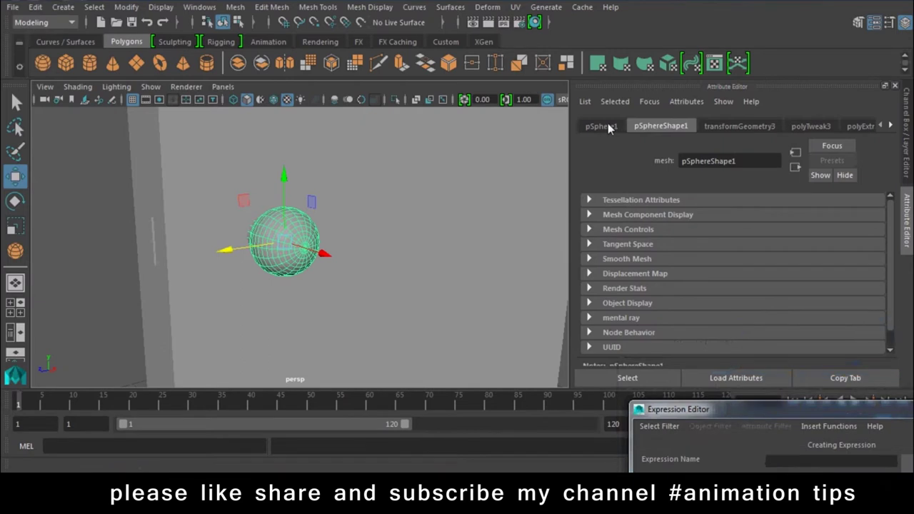
pyautogui.click(608, 124)
pyautogui.scroll(-2, 687, 246)
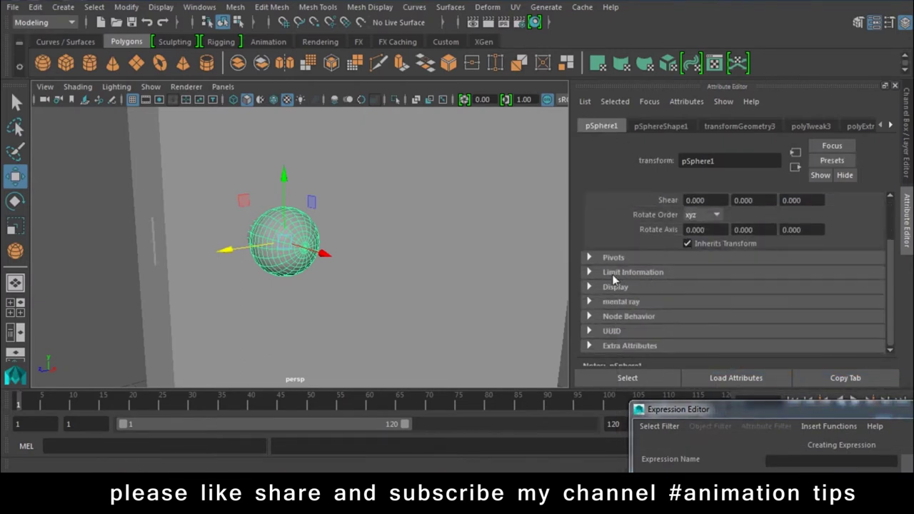
pyautogui.click(613, 274)
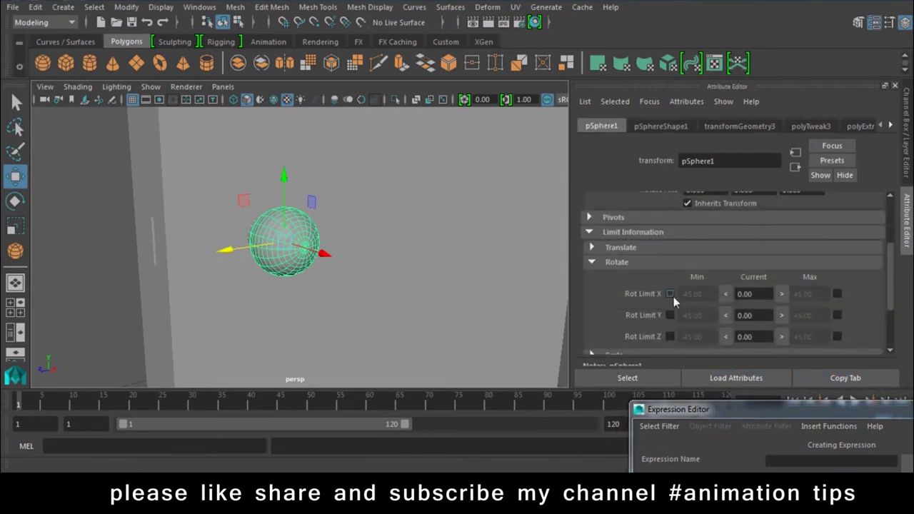
pyautogui.click(670, 315)
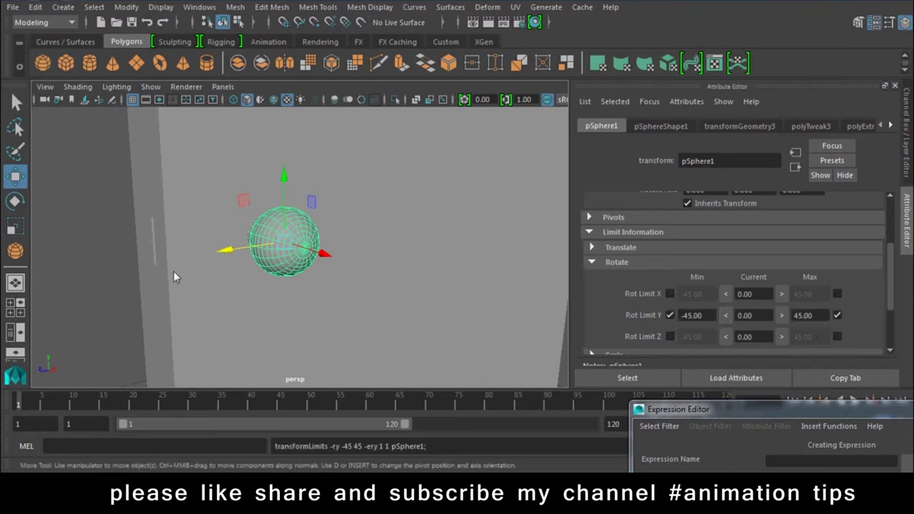
# Step: Test-rotate the sphere about X, undo it, and turn the view to face the door
pyautogui.keyDown('alt'); pyautogui.moveTo(174, 276); pyautogui.dragTo(291, 261); pyautogui.keyUp('alt')
pyautogui.press('e')
pyautogui.moveTo(249, 223); pyautogui.dragTo(320, 142)
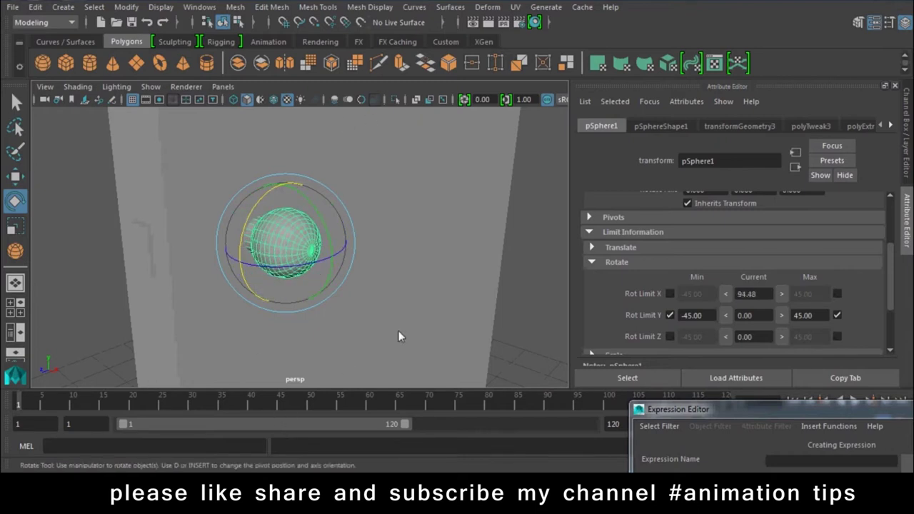
pyautogui.hotkey('ctrl', 'z')
pyautogui.moveTo(307, 332)
pyautogui.keyDown('alt'); pyautogui.mouseDown()
pyautogui.moveTo(232, 281)
pyautogui.moveTo(255, 308)
pyautogui.mouseUp(); pyautogui.keyUp('alt')
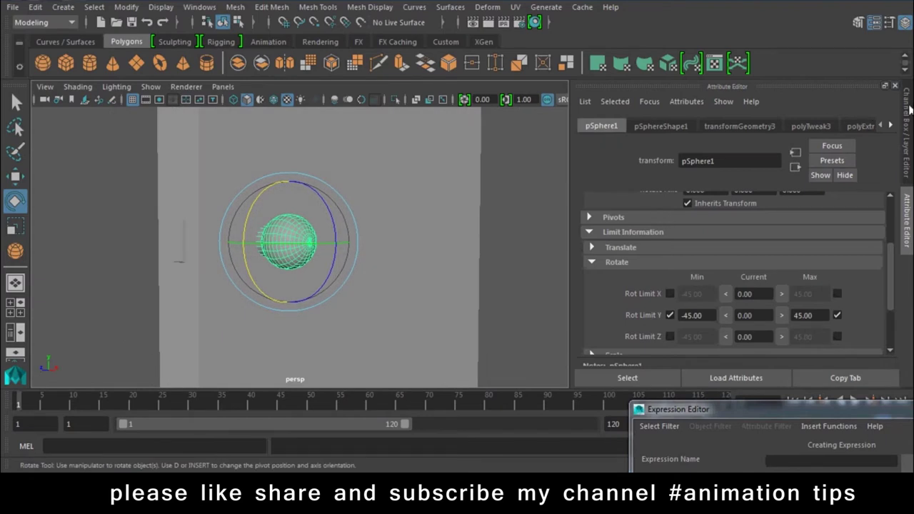
# Step: Rename the sphere to lock and the thin cube to box in the Channel Box
pyautogui.click(907, 114)
pyautogui.click(620, 129)
pyautogui.write('lock')
pyautogui.press('Return')
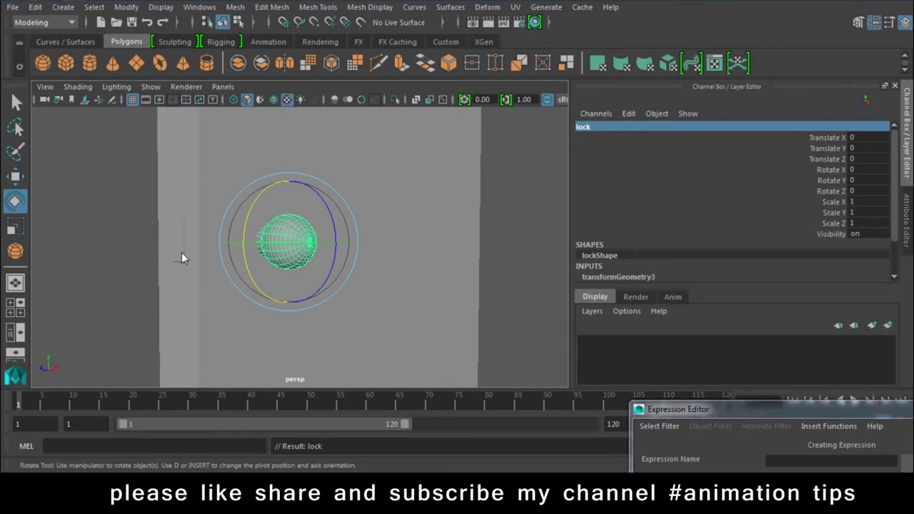
pyautogui.click(161, 246)
pyautogui.click(177, 243)
pyautogui.click(611, 127)
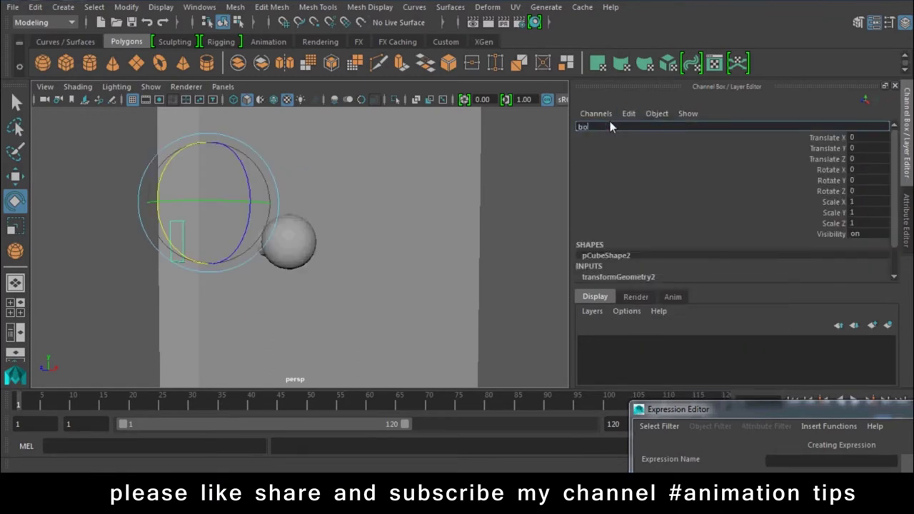
pyautogui.write('x')
pyautogui.press('Return')
# Step: Apply Modify > Center Pivot to both lock and box
pyautogui.moveTo(264, 238)
pyautogui.keyDown('alt'); pyautogui.mouseDown()
pyautogui.moveTo(319, 246)
pyautogui.moveTo(155, 321)
pyautogui.moveTo(193, 318)
pyautogui.moveTo(260, 234)
pyautogui.moveTo(187, 271)
pyautogui.mouseUp(); pyautogui.keyUp('alt')
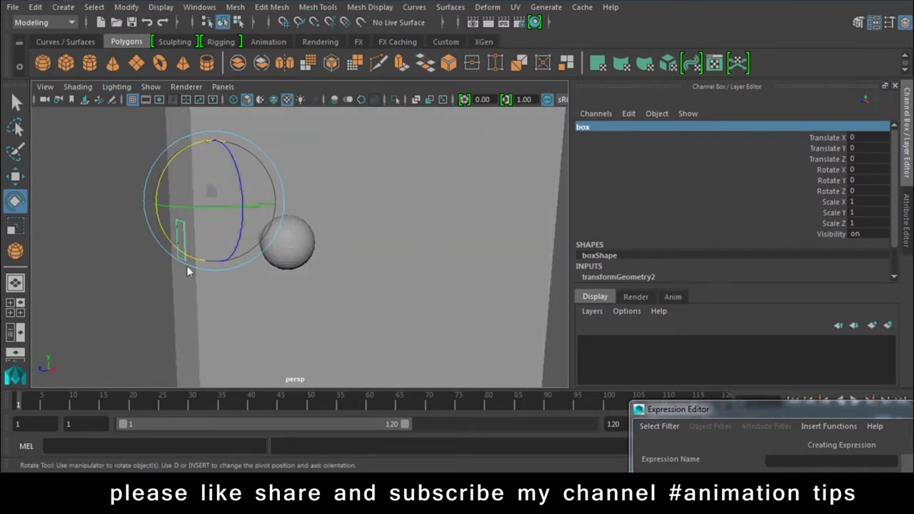
pyautogui.click(298, 255)
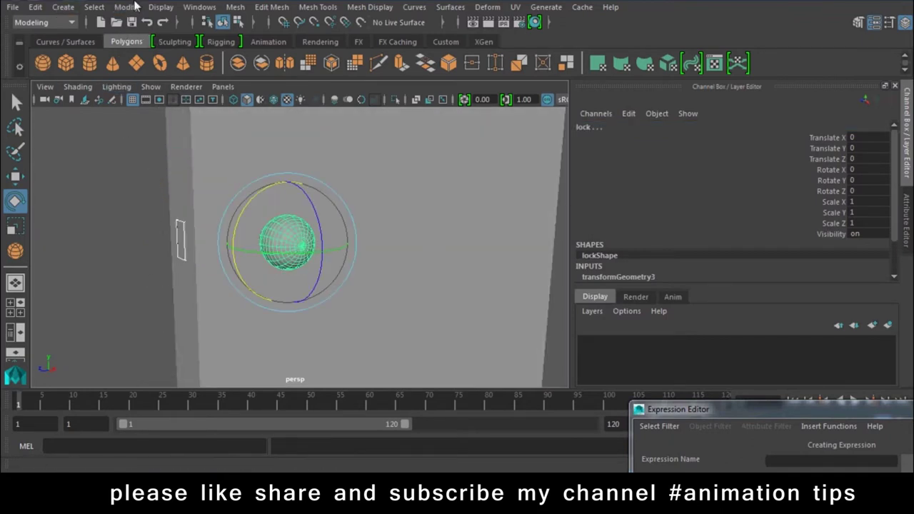
pyautogui.click(127, 7)
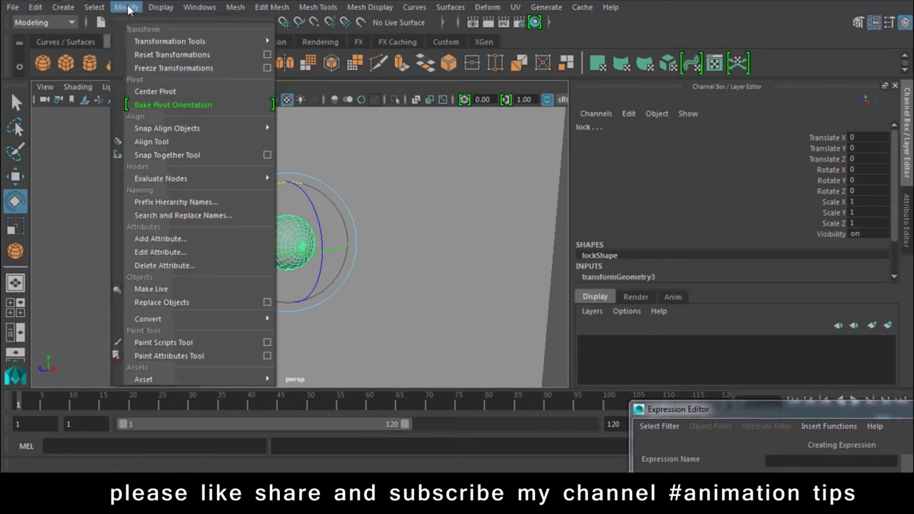
pyautogui.click(198, 92)
# Step: Test sliding box along Z, then undo the move
pyautogui.click(160, 286)
pyautogui.click(177, 257)
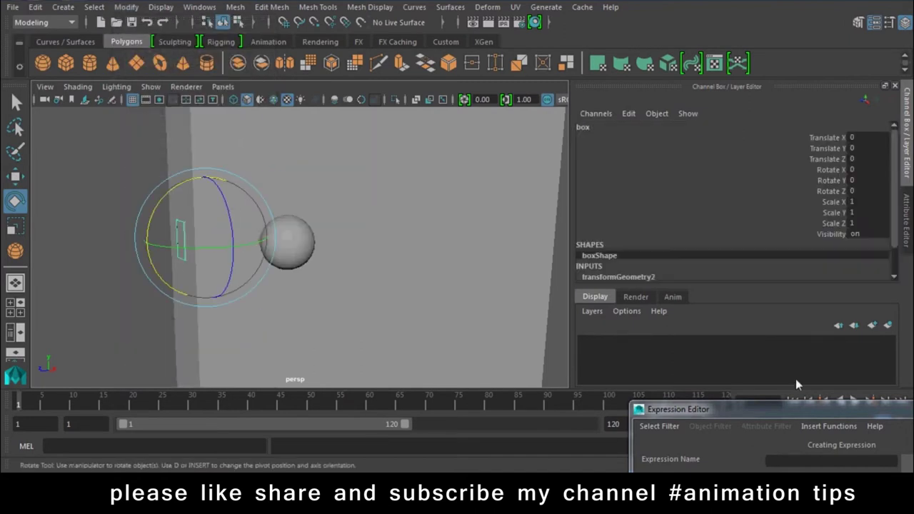
pyautogui.press('w')
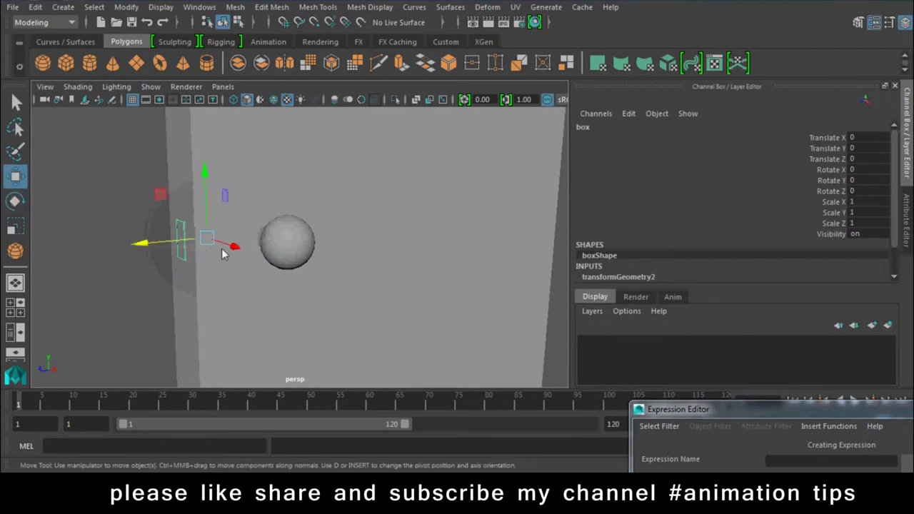
pyautogui.moveTo(163, 248); pyautogui.dragTo(136, 248)
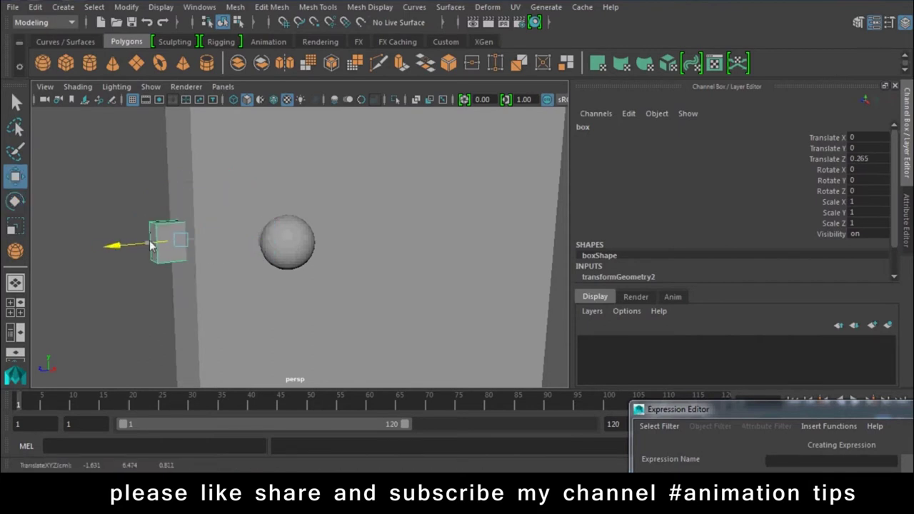
pyautogui.hotkey('ctrl', 'z')
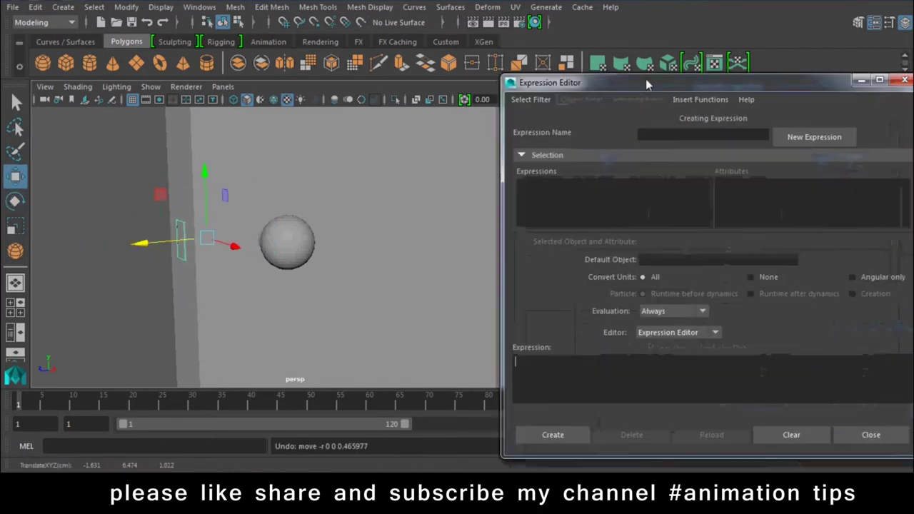
# Step: In the Expression Editor, filter by object and attribute name and choose box's translateZ
pyautogui.moveTo(767, 427); pyautogui.dragTo(638, 67)
pyautogui.click(527, 78)
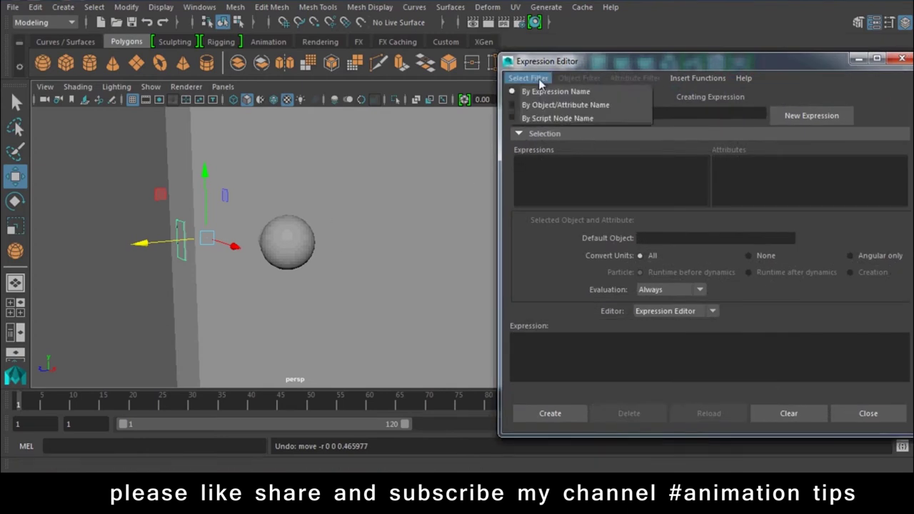
pyautogui.click(550, 103)
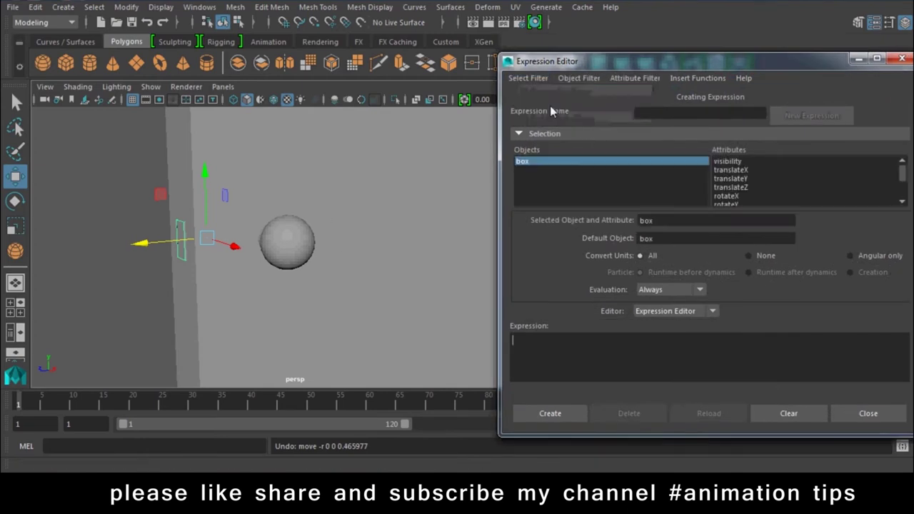
pyautogui.click(743, 186)
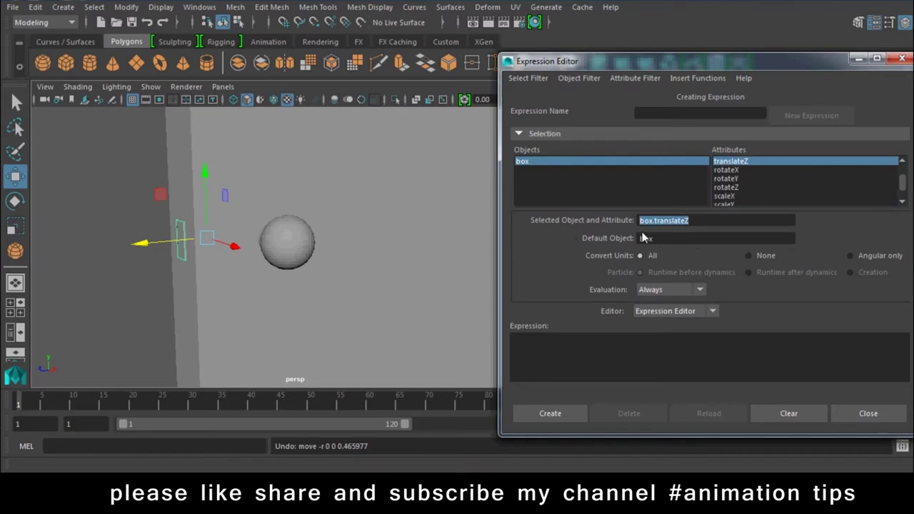
# Step: Test-rotate the lock knob about X and undo the rotations
pyautogui.click(279, 241)
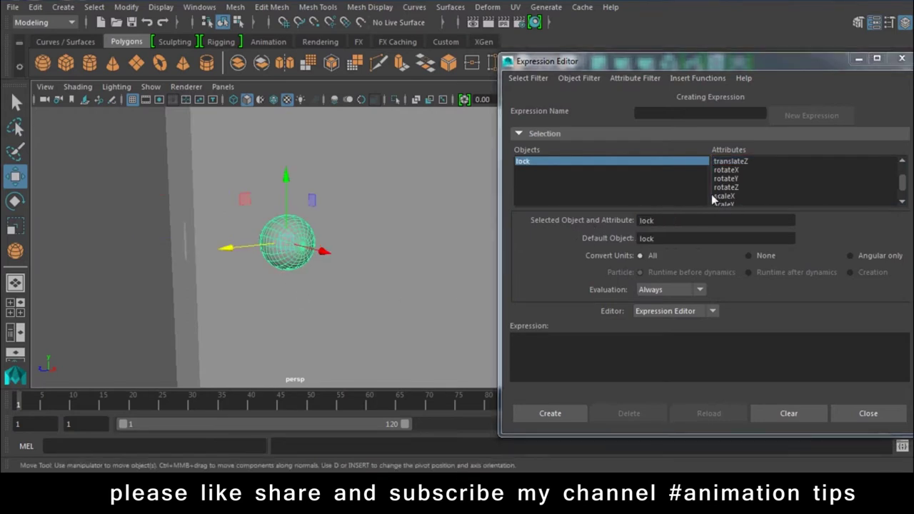
pyautogui.press('e')
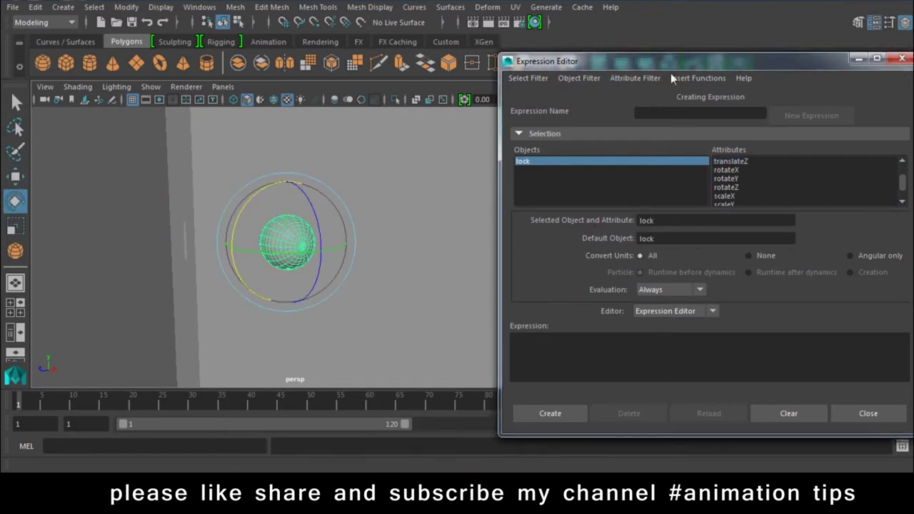
pyautogui.moveTo(259, 191); pyautogui.dragTo(224, 282)
pyautogui.hotkey('ctrl', 'z')
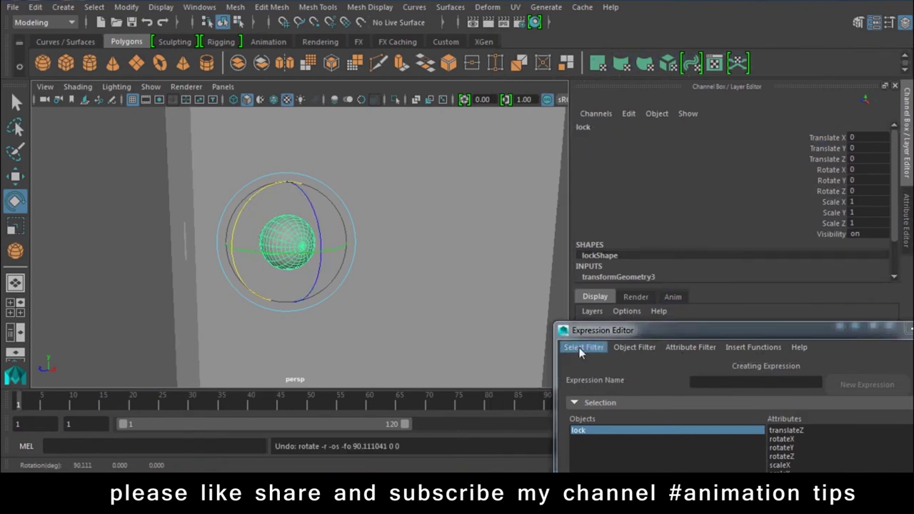
pyautogui.moveTo(250, 203); pyautogui.dragTo(335, 123)
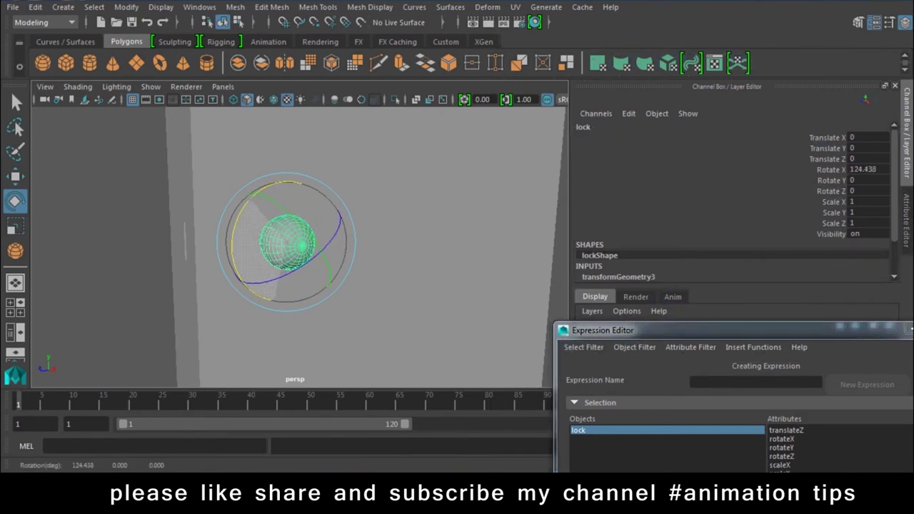
pyautogui.hotkey('ctrl', 'z')
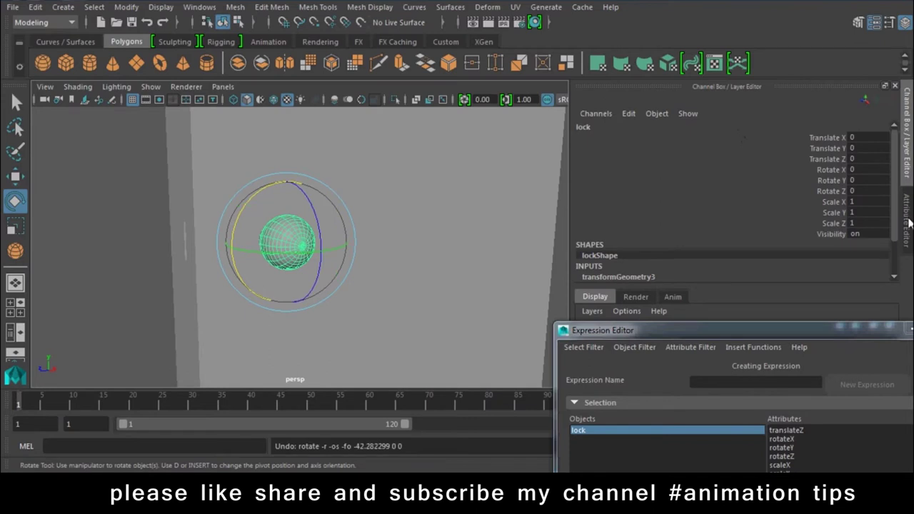
# Step: Enable lock's Rot Limit X min -45 and max 45, then test the limit
pyautogui.click(909, 223)
pyautogui.moveTo(629, 330); pyautogui.dragTo(611, 409)
pyautogui.click(669, 315)
pyautogui.click(670, 293)
pyautogui.click(837, 315)
pyautogui.click(837, 293)
pyautogui.moveTo(268, 204); pyautogui.dragTo(244, 214)
pyautogui.hotkey('ctrl', 'z')
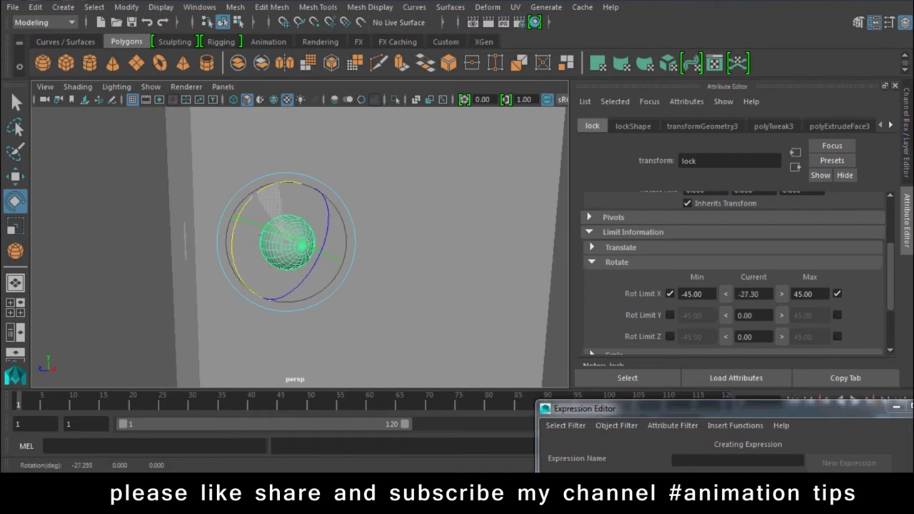
# Step: Enter the expression box.translateZ=lock.rotateX; and create it
pyautogui.moveTo(600, 424); pyautogui.dragTo(550, 71)
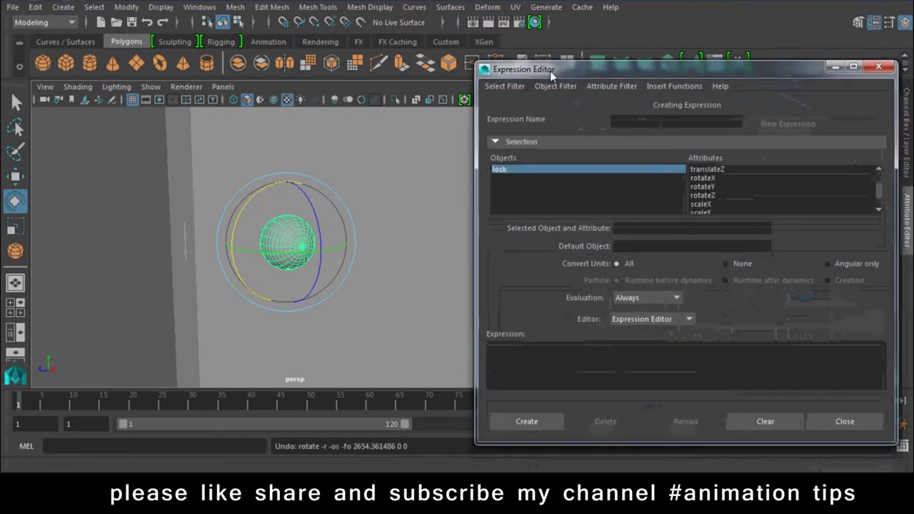
pyautogui.click(707, 177)
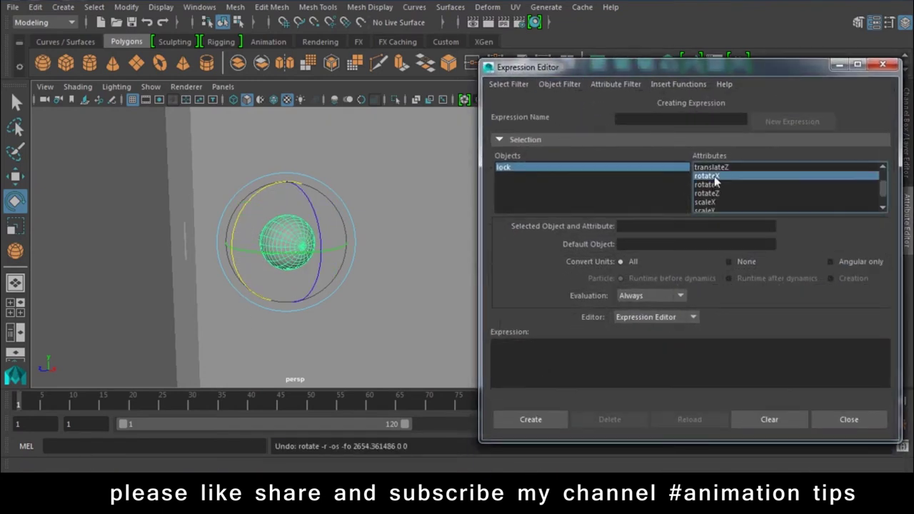
pyautogui.click(571, 360)
pyautogui.write('box.translateZ')
pyautogui.moveTo(678, 226); pyautogui.dragTo(575, 230)
pyautogui.hotkey('ctrl', 'c')
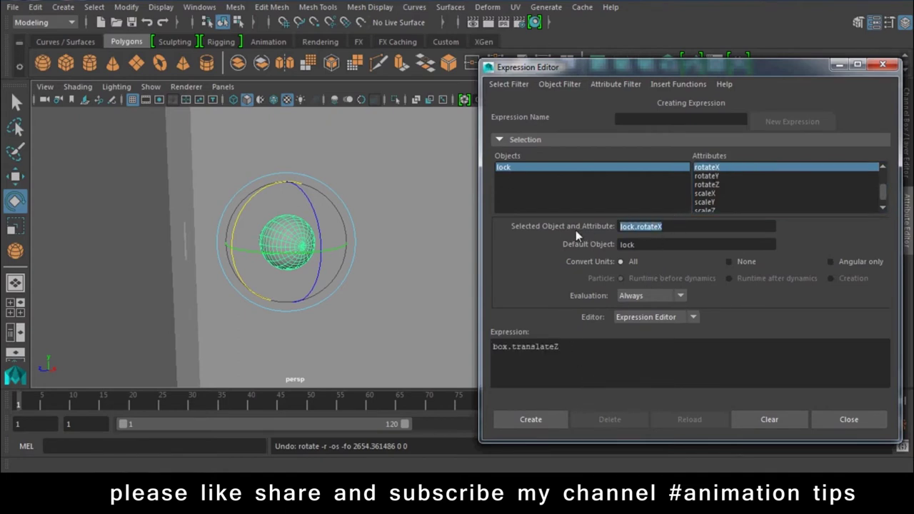
pyautogui.click(613, 357)
pyautogui.hotkey('ctrl', 'v')
pyautogui.write(';')
pyautogui.click(535, 421)
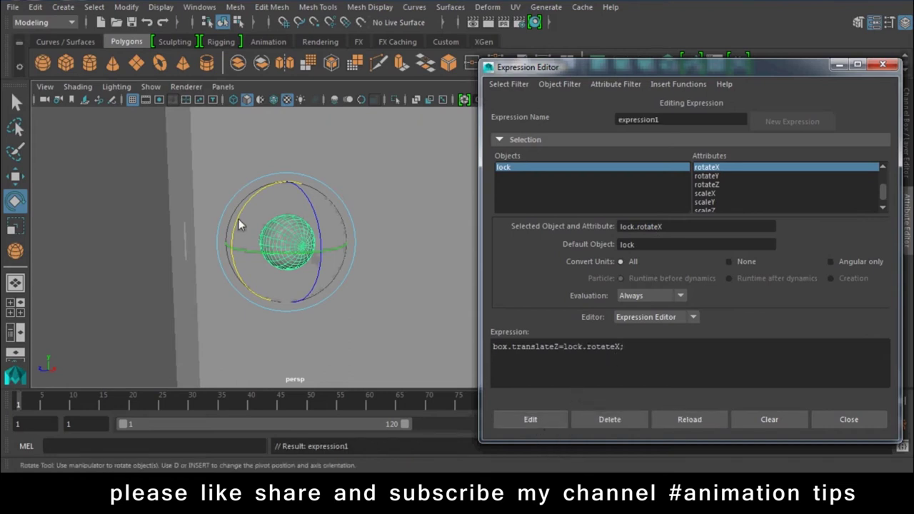
# Step: Rotate the lock knob around X to test whether the latch box follows
pyautogui.moveTo(239, 220); pyautogui.dragTo(286, 170)
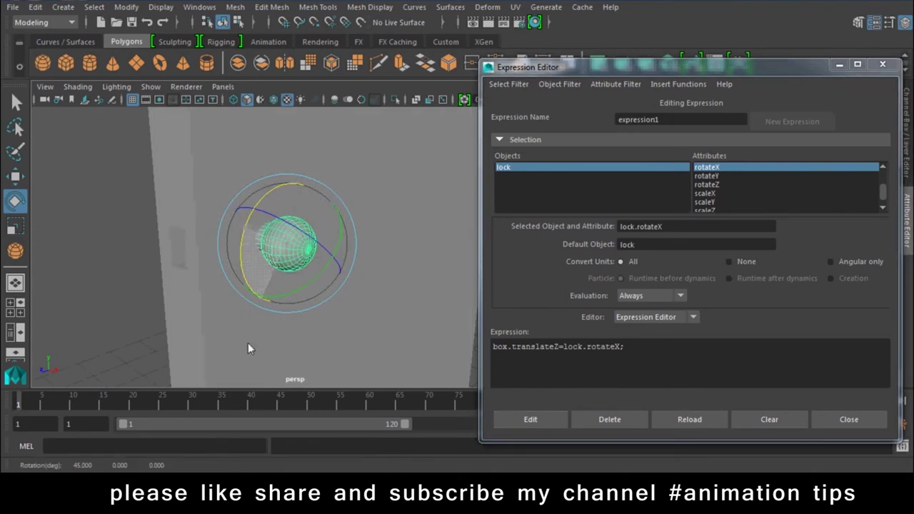
pyautogui.hotkey('ctrl', 'z')
pyautogui.hotkey('ctrl', 'z')
pyautogui.moveTo(365, 317)
pyautogui.mouseDown()
pyautogui.moveTo(272, 286)
pyautogui.moveTo(322, 248)
pyautogui.moveTo(357, 316)
pyautogui.moveTo(382, 277)
pyautogui.mouseUp()
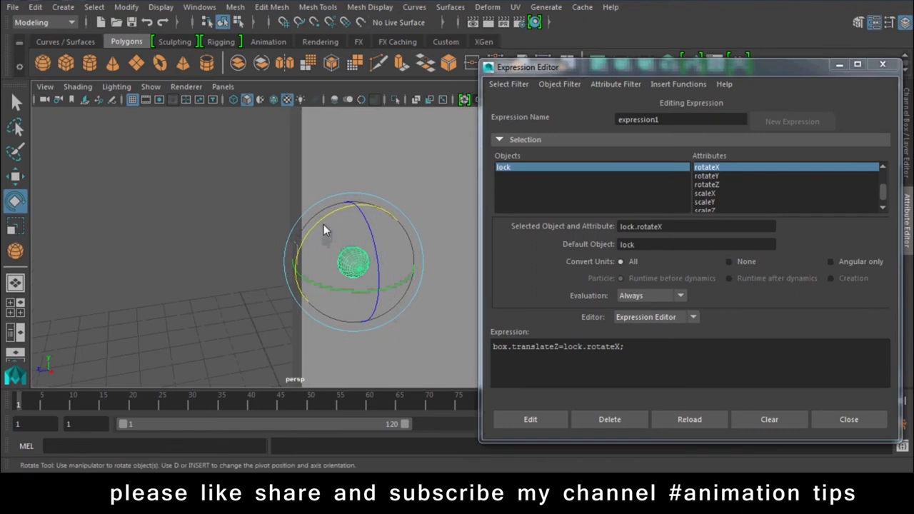
pyautogui.moveTo(320, 222); pyautogui.dragTo(324, 229)
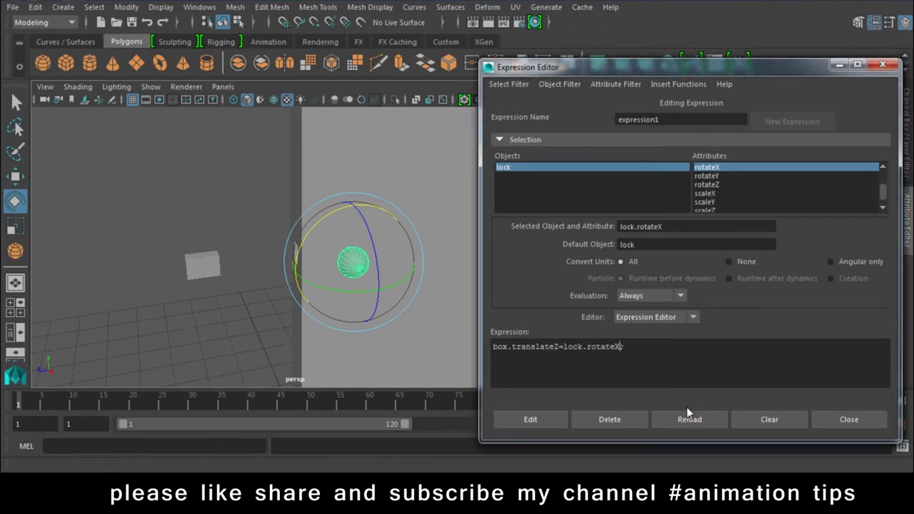
# Step: Divide the expression by 50, then change the divisor to 90
pyautogui.write('/')
pyautogui.write('50')
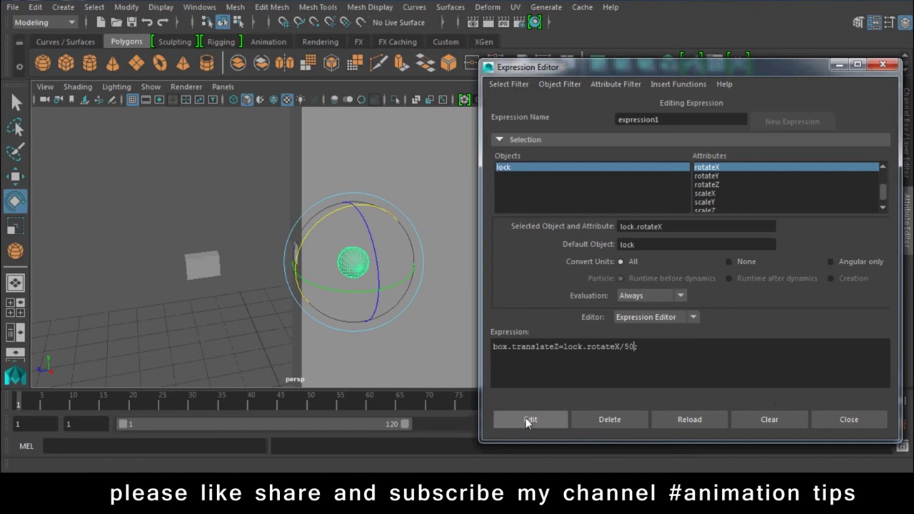
pyautogui.click(530, 419)
pyautogui.moveTo(176, 238)
pyautogui.keyDown('alt'); pyautogui.mouseDown()
pyautogui.moveTo(328, 248)
pyautogui.moveTo(352, 275)
pyautogui.moveTo(332, 324)
pyautogui.mouseUp(); pyautogui.keyUp('alt')
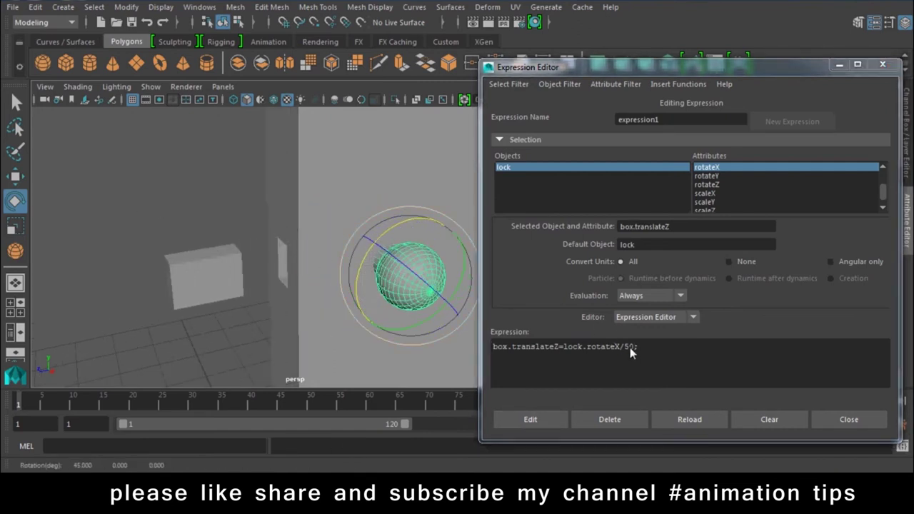
pyautogui.moveTo(630, 347); pyautogui.dragTo(625, 347)
pyautogui.write('9')
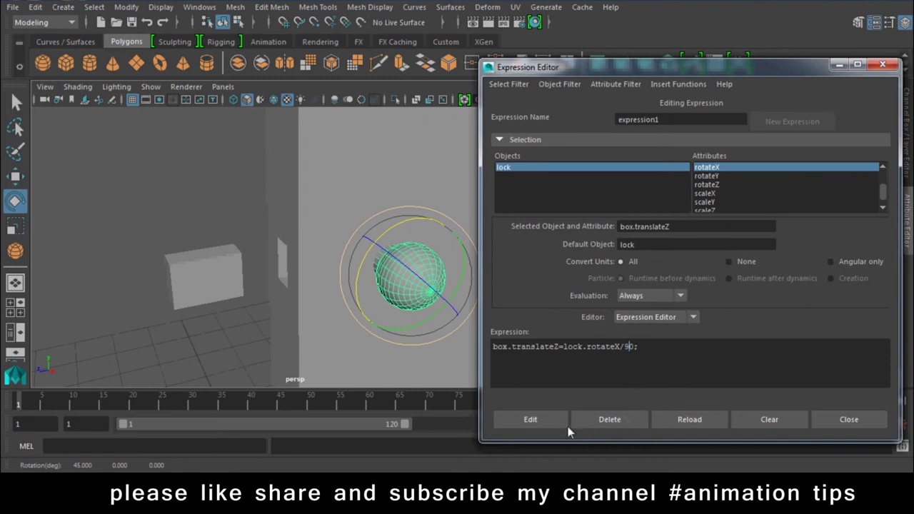
pyautogui.click(545, 420)
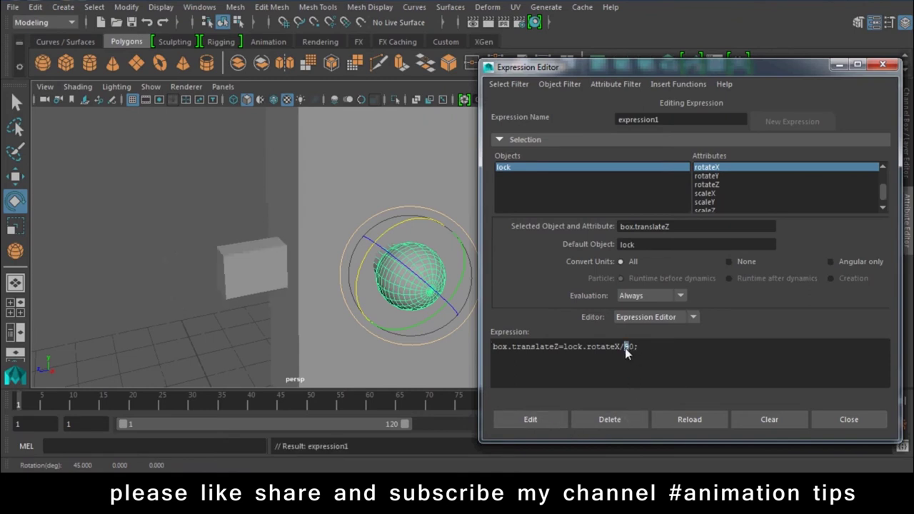
# Step: Change the divisor to 120, 140, then 160, and turn the knob to check the box's travel
pyautogui.write('12')
pyautogui.click(543, 419)
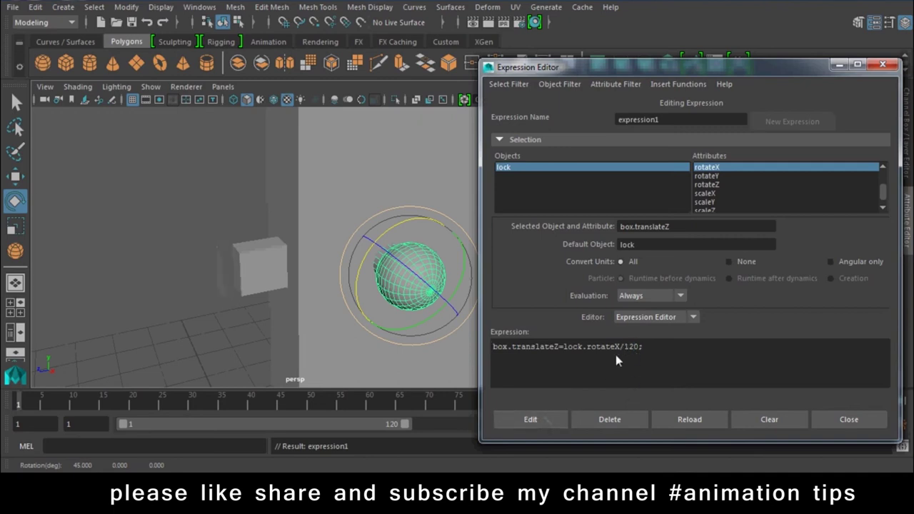
pyautogui.write('4')
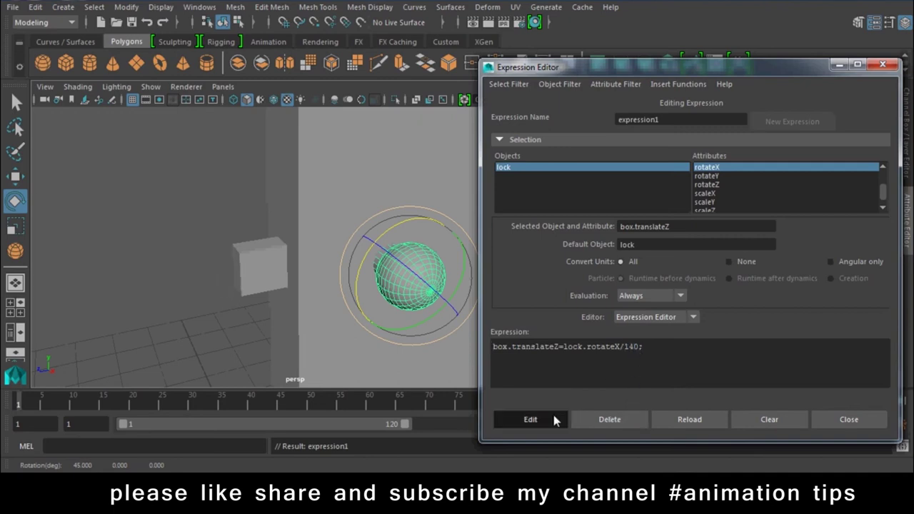
pyautogui.click(553, 415)
pyautogui.write('6')
pyautogui.click(550, 421)
pyautogui.moveTo(366, 276)
pyautogui.mouseDown()
pyautogui.moveTo(367, 265)
pyautogui.moveTo(408, 233)
pyautogui.moveTo(442, 221)
pyautogui.moveTo(407, 254)
pyautogui.moveTo(404, 276)
pyautogui.moveTo(429, 249)
pyautogui.moveTo(407, 271)
pyautogui.moveTo(428, 251)
pyautogui.moveTo(422, 257)
pyautogui.mouseUp()
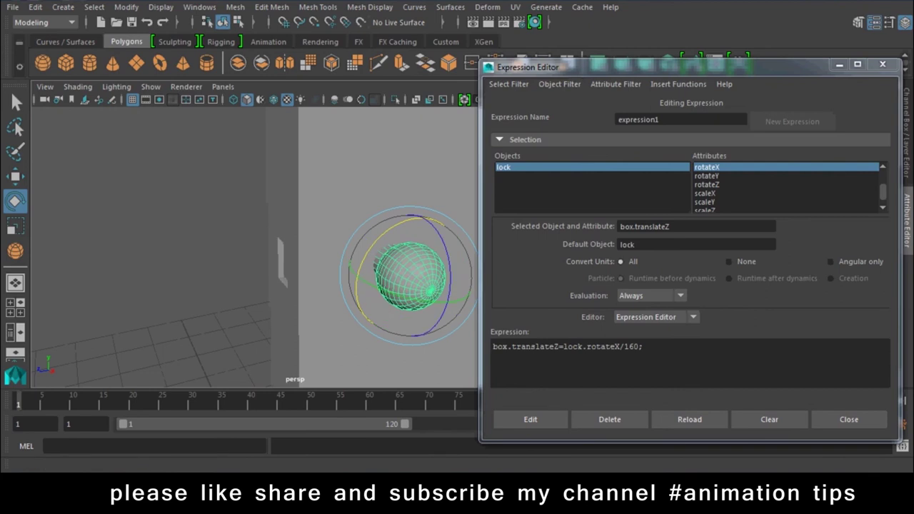
# Step: Close the Expression Editor, orbit the door slab, switch to Move, and bring up CamStudio
pyautogui.click(849, 420)
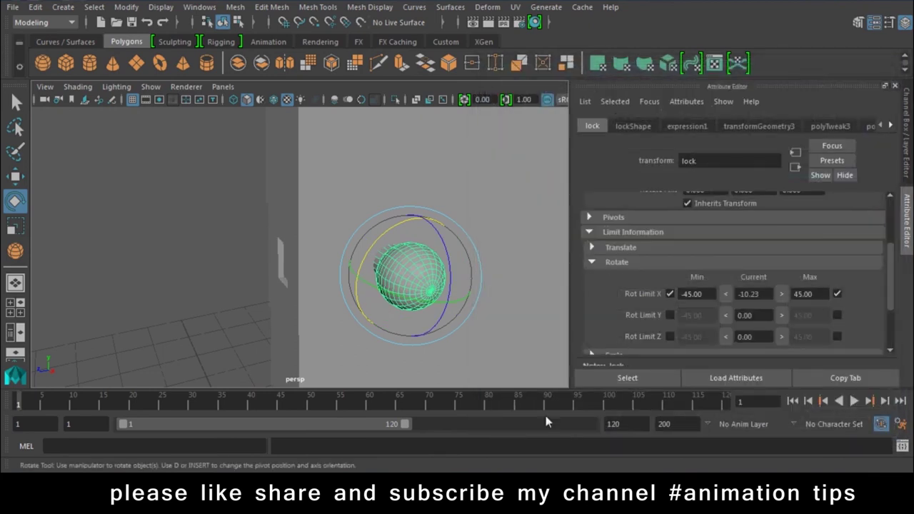
pyautogui.moveTo(377, 285)
pyautogui.keyDown('alt'); pyautogui.mouseDown()
pyautogui.moveTo(399, 279)
pyautogui.moveTo(382, 291)
pyautogui.moveTo(365, 282)
pyautogui.mouseUp(); pyautogui.keyUp('alt')
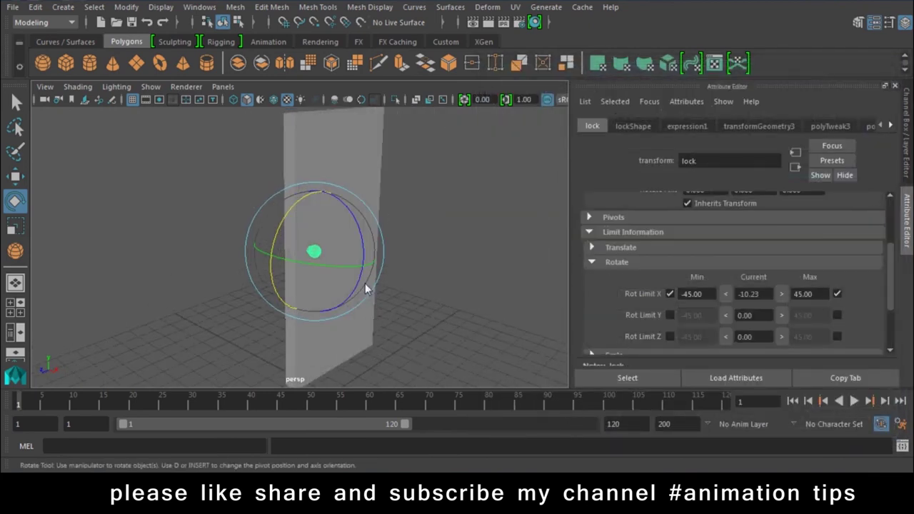
pyautogui.press('w')
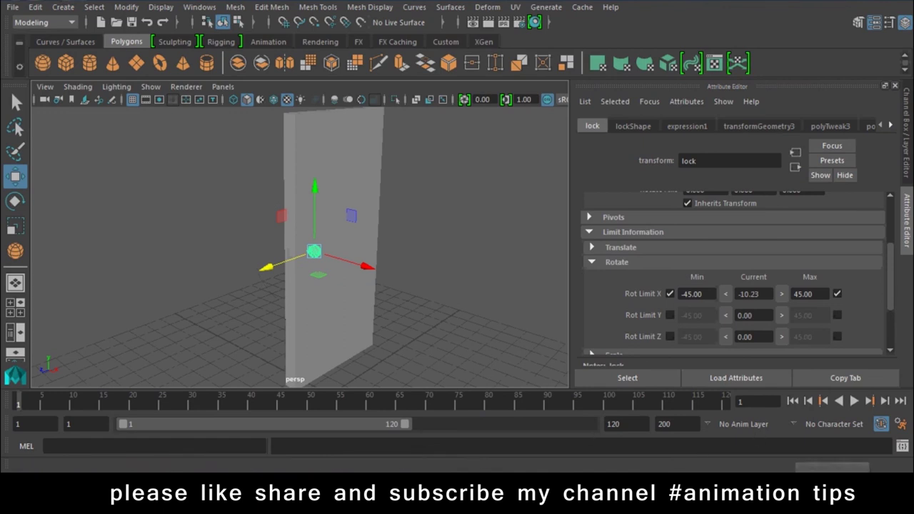
pyautogui.click(798, 500)
pyautogui.click(818, 399)
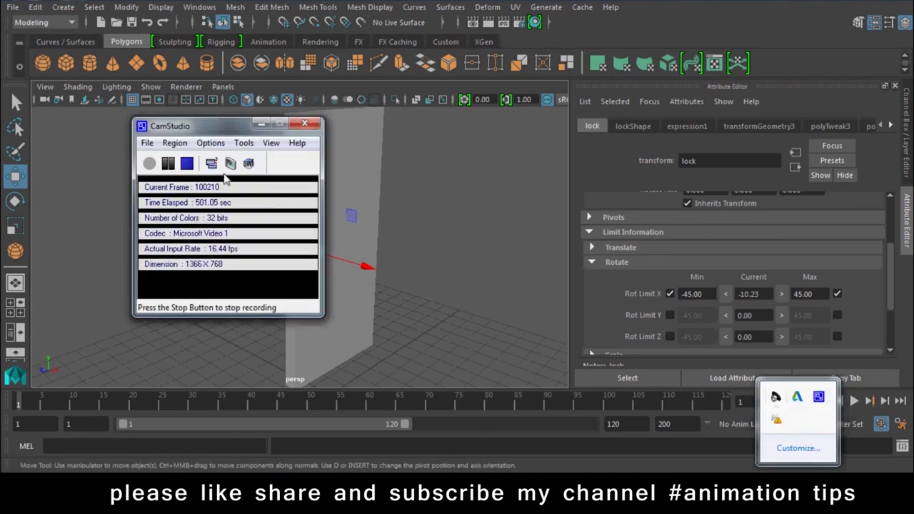
# Step: Stop the CamStudio screen recording
pyautogui.click(186, 164)
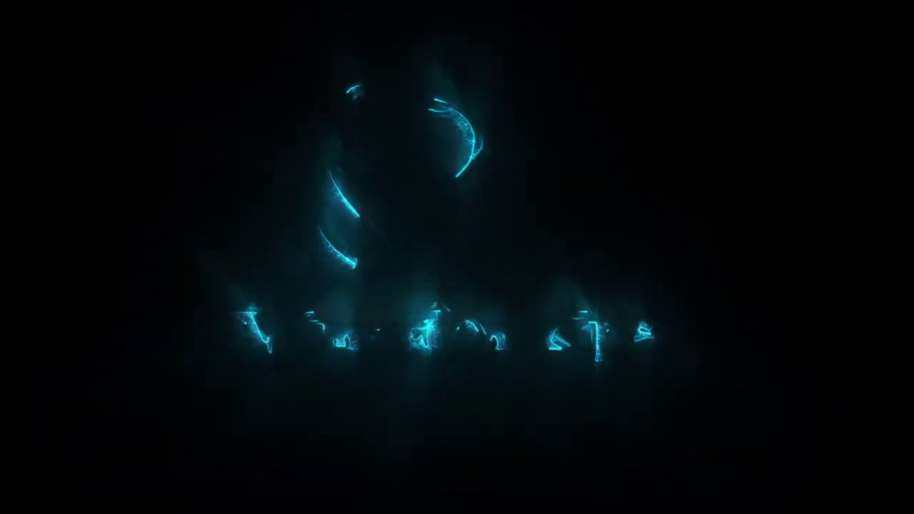